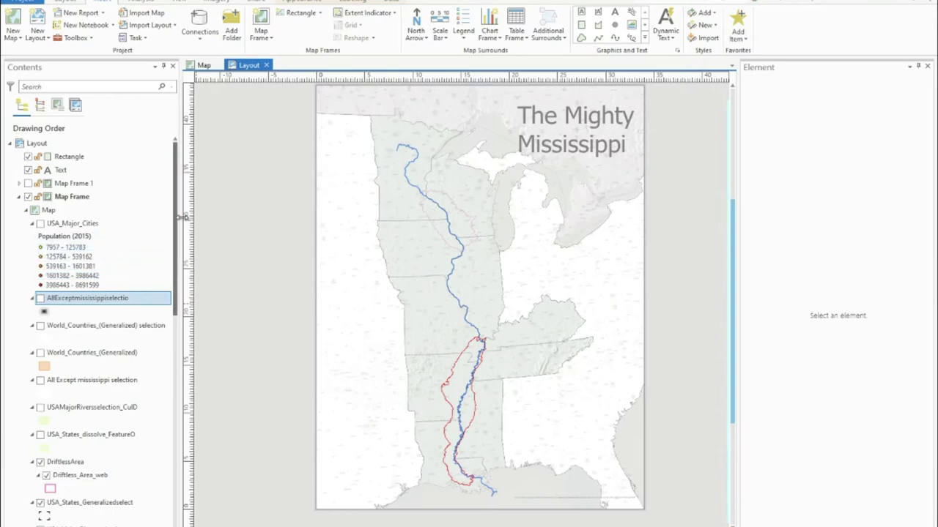
- Export the Mississippi layout in AIX format as Layout.aix, keeping the default compression and the 100 DPI vector resolution
drag(174, 195, 166, 330)
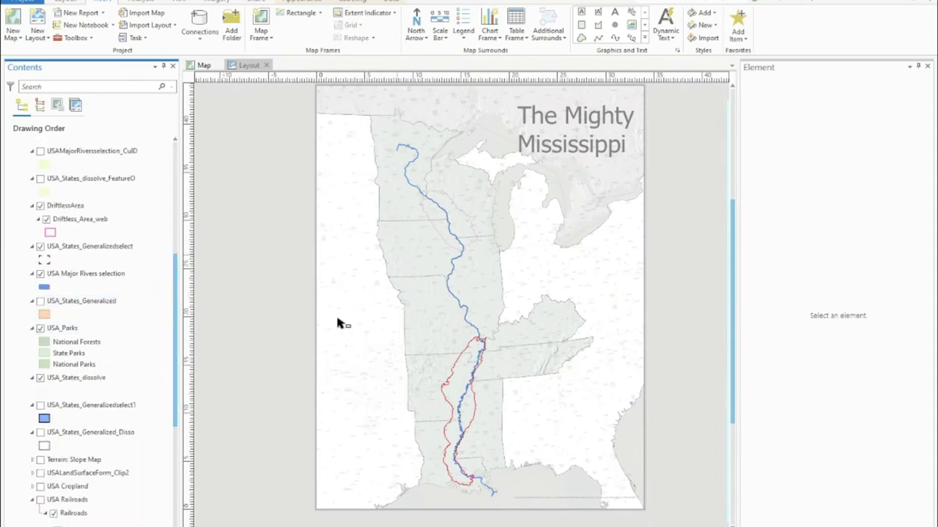
scroll(174, 333, down, 1)
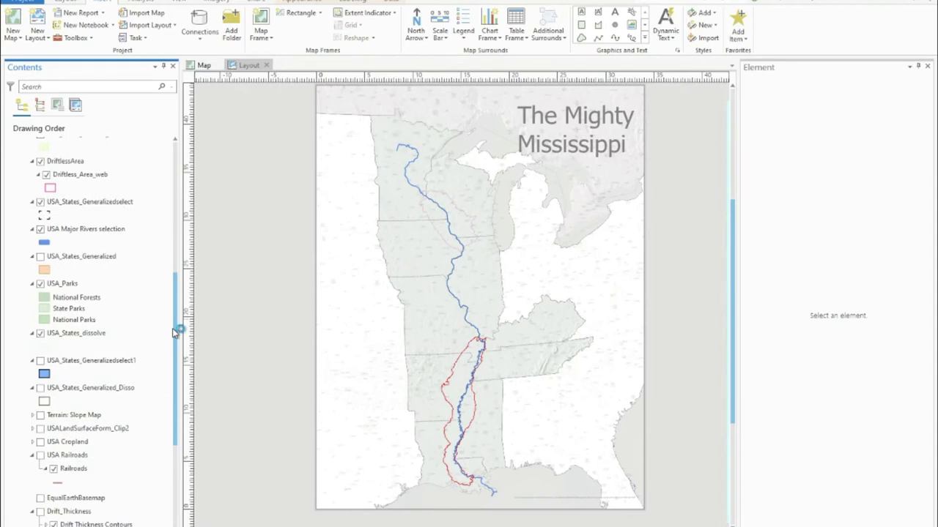
drag(174, 333, 173, 426)
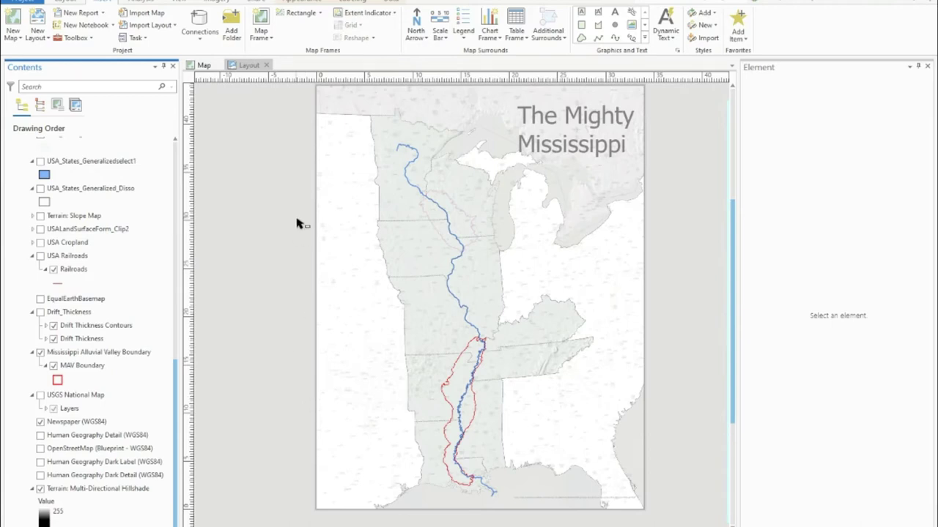
click(257, 2)
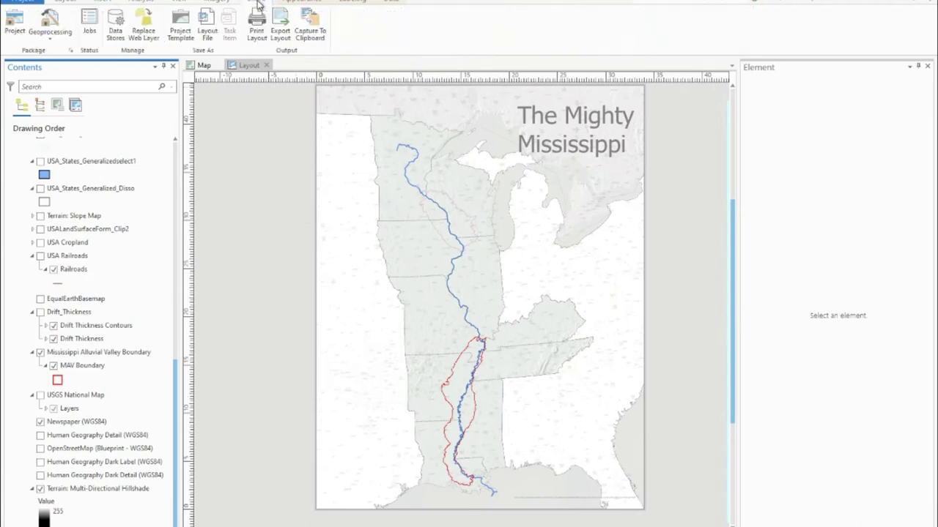
click(281, 33)
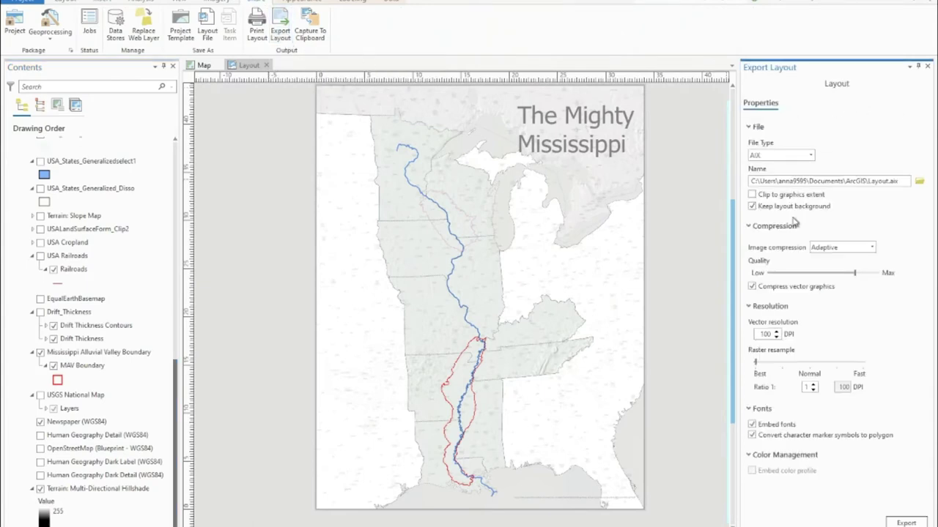
click(811, 156)
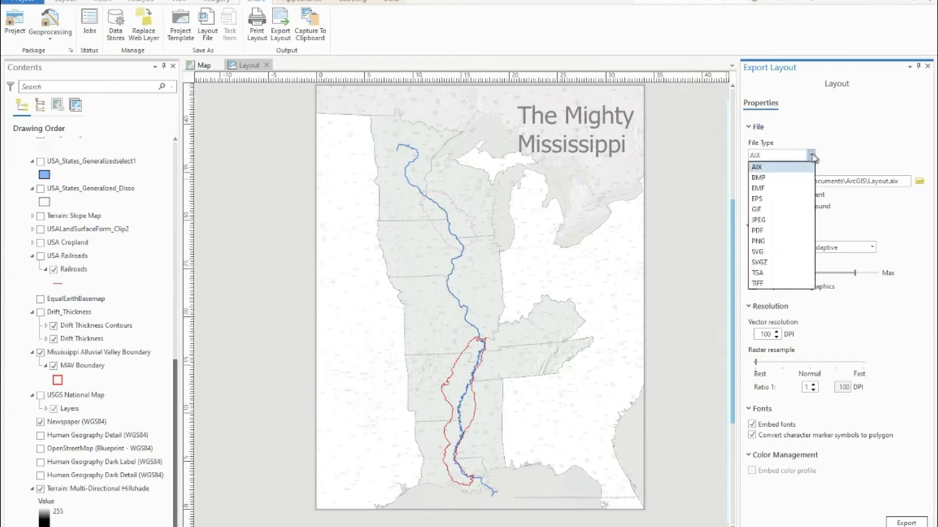
click(771, 169)
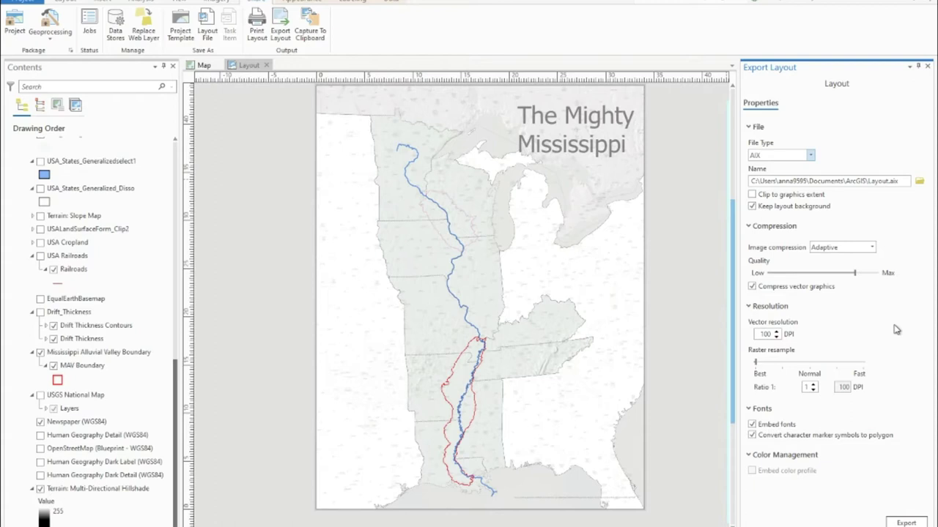
click(906, 523)
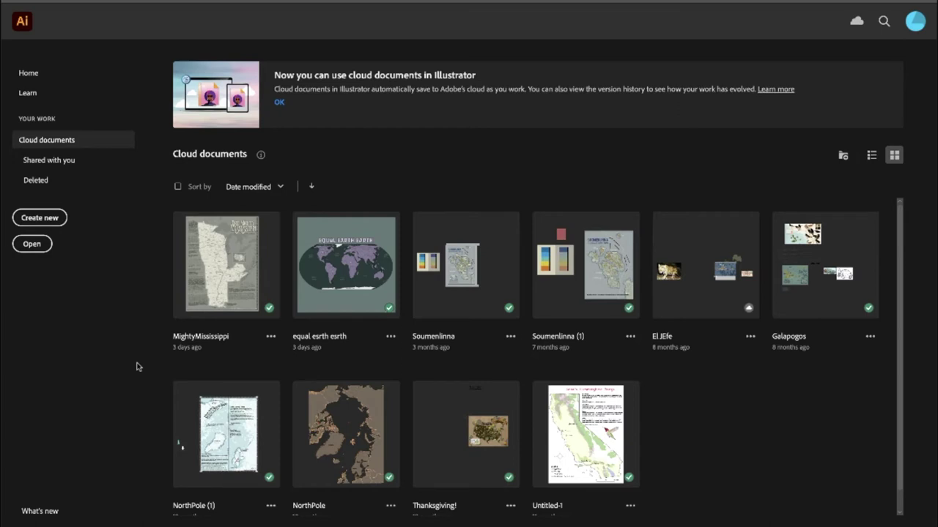
- Switch to Illustrator, launch the ArcGIS Maps for Adobe Creative Cloud extension and sign in with the ArcGIS Online account
click(293, 1)
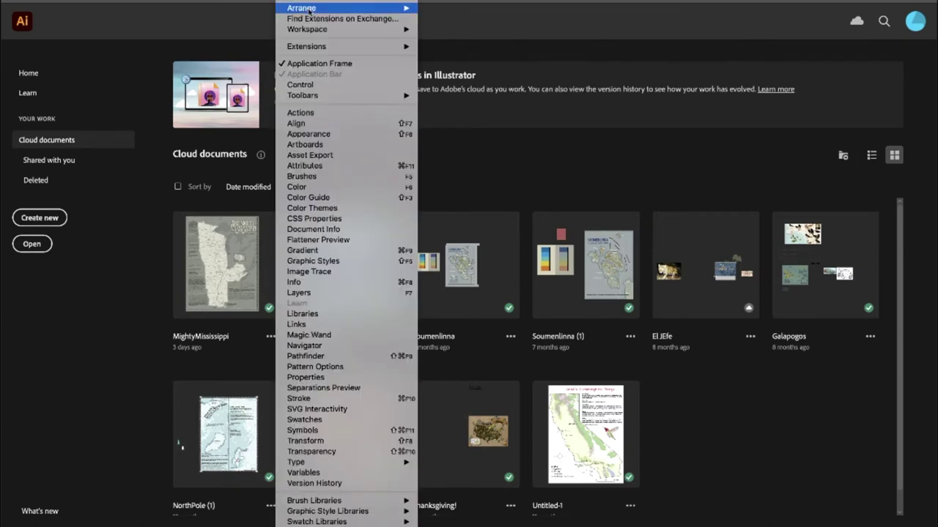
mouse_move(403, 51)
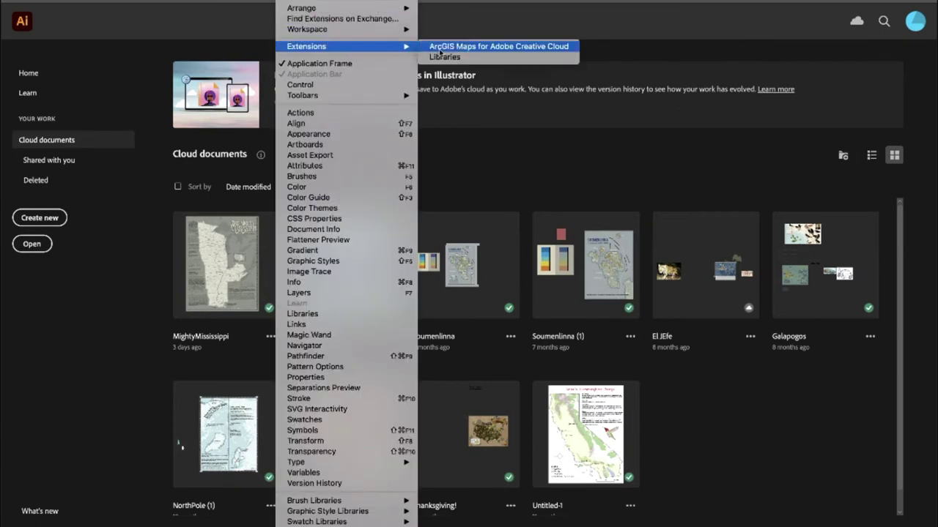
click(488, 47)
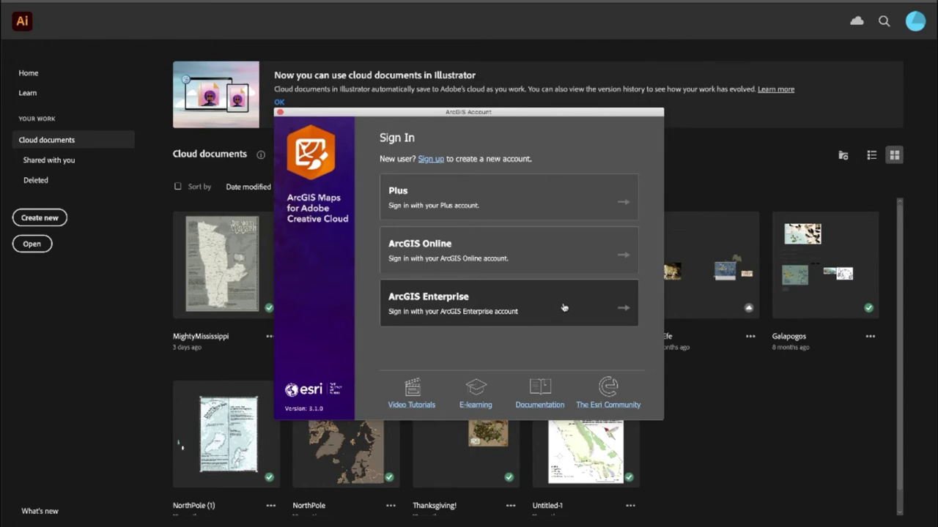
click(467, 261)
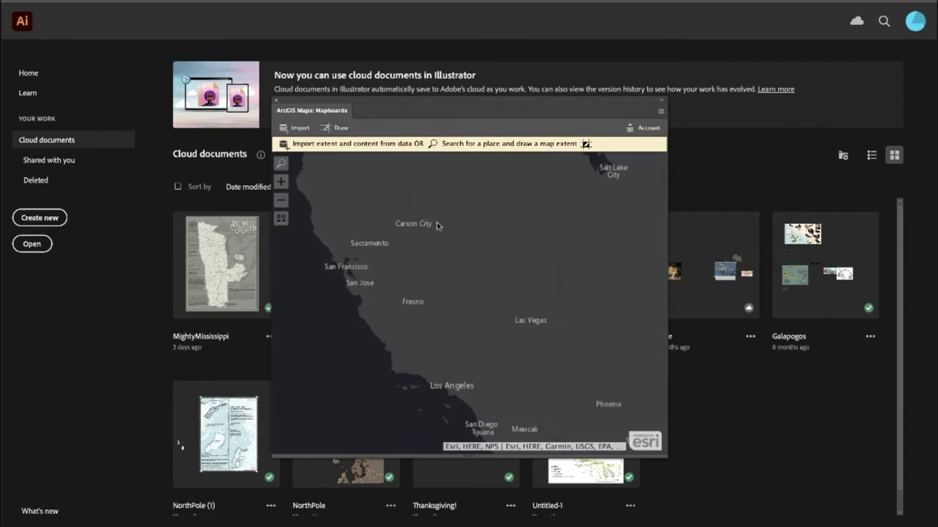
mouse_move(392, 104)
mouse_down()
mouse_move(551, 110)
mouse_move(397, 109)
mouse_up()
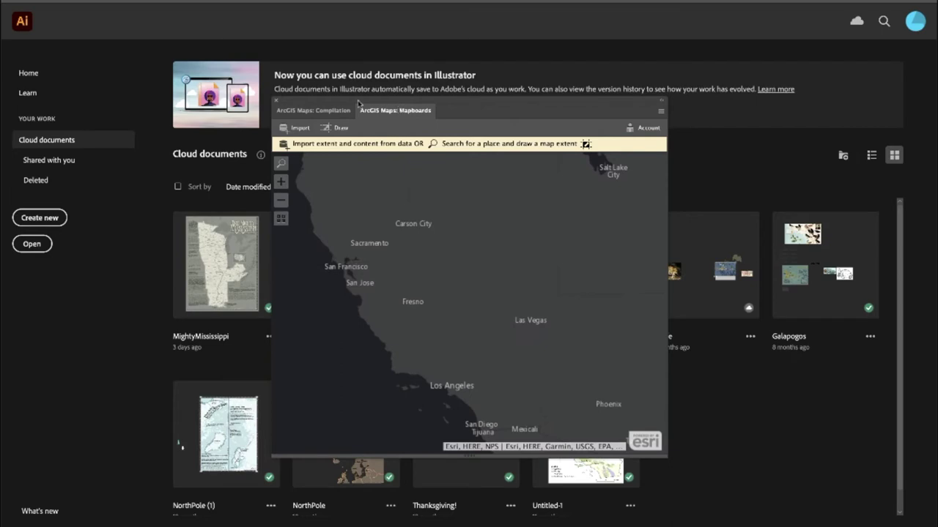
- Open the exported AIX map, dismiss the missing fonts notice, and collapse the Mapboards window to view the whole artboard
click(88, 0)
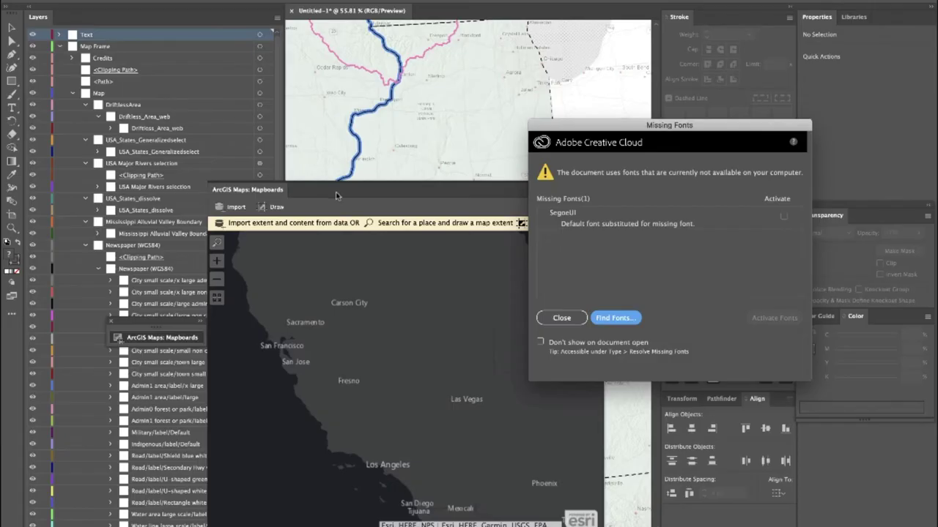
click(569, 322)
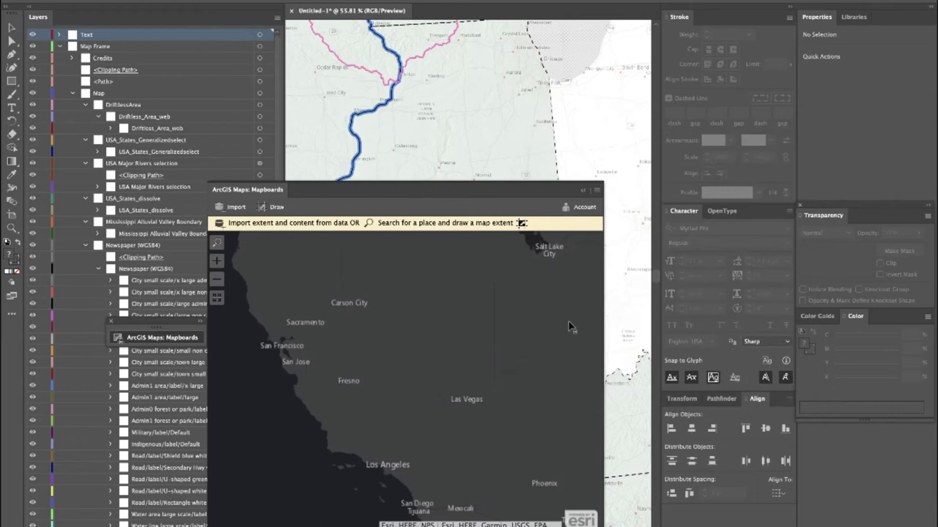
click(583, 193)
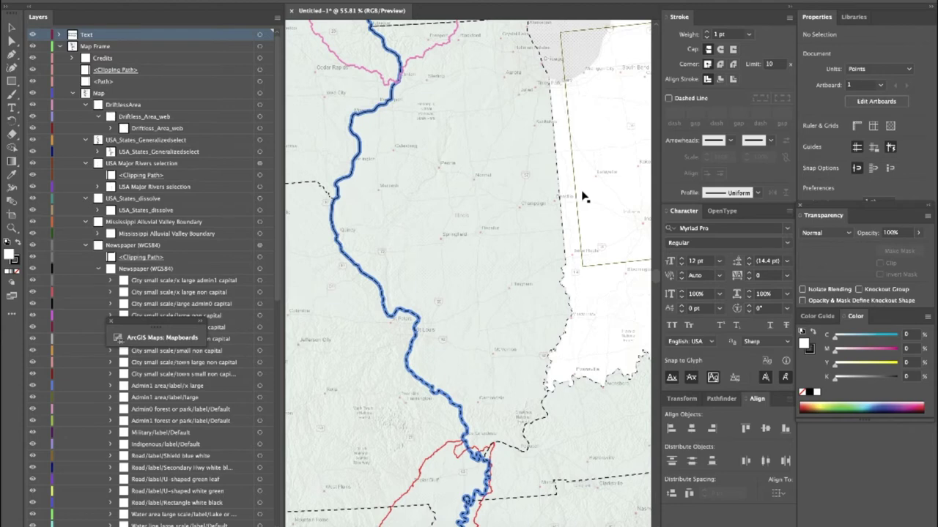
key(ctrl+0)
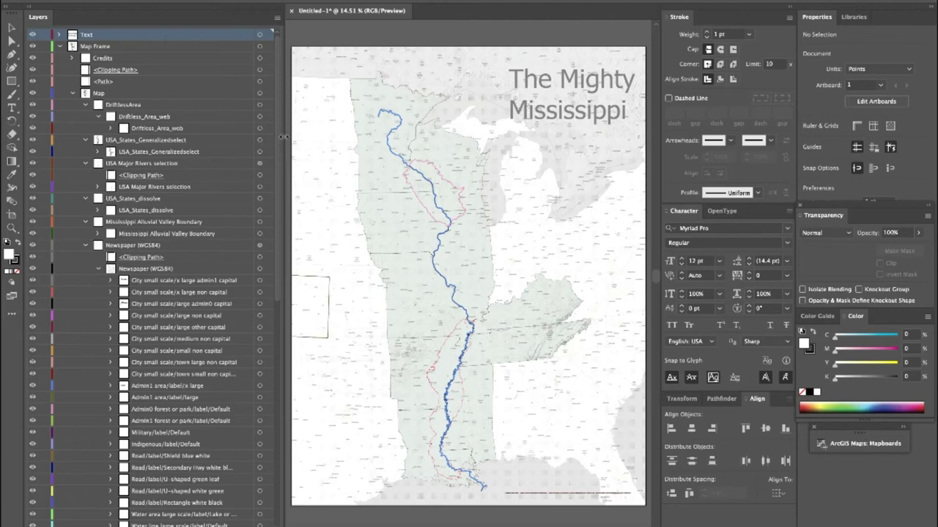
- Review the imported map's layer structure, from the Map Frame layers down through the Newspaper (WGS84) basemap sublayers
scroll(279, 144, down, 1)
drag(279, 144, 278, 122)
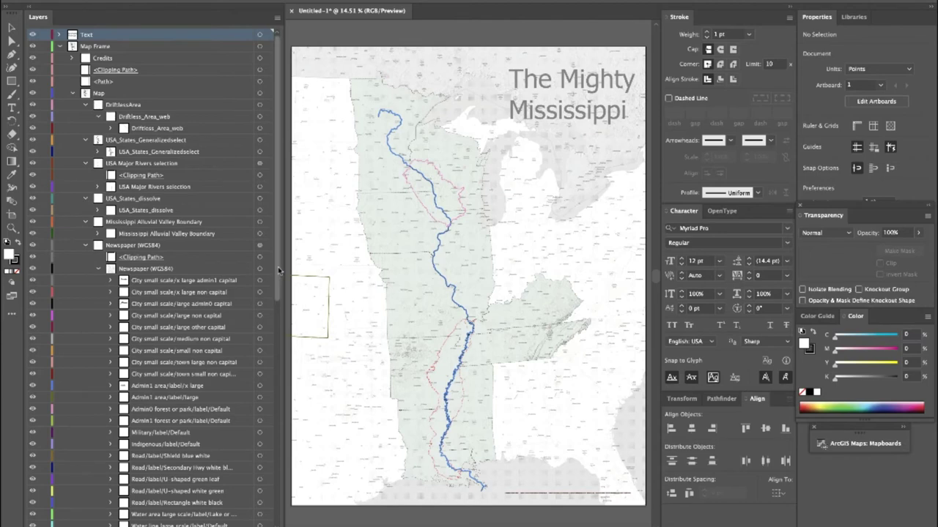
scroll(265, 352, down, 5)
scroll(266, 353, down, 3)
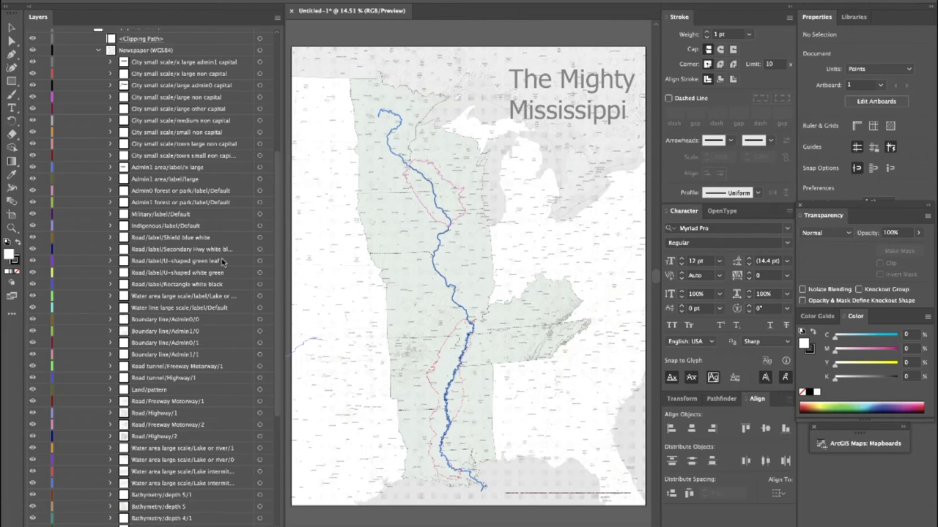
drag(277, 357, 276, 334)
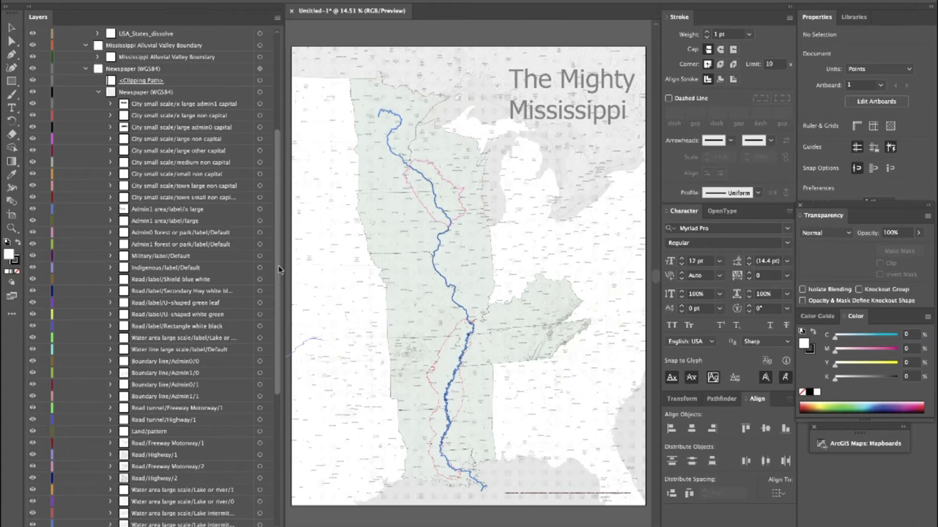
scroll(278, 269, up, 5)
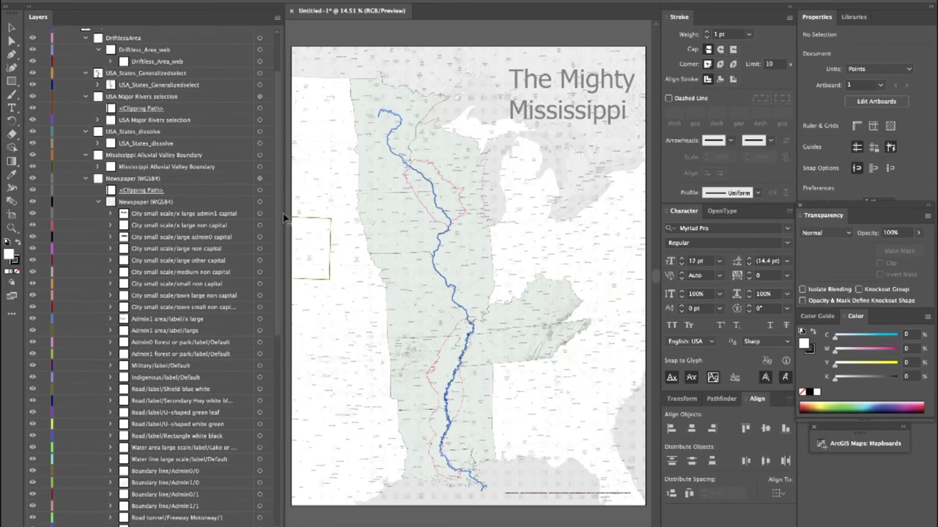
scroll(277, 211, up, 3)
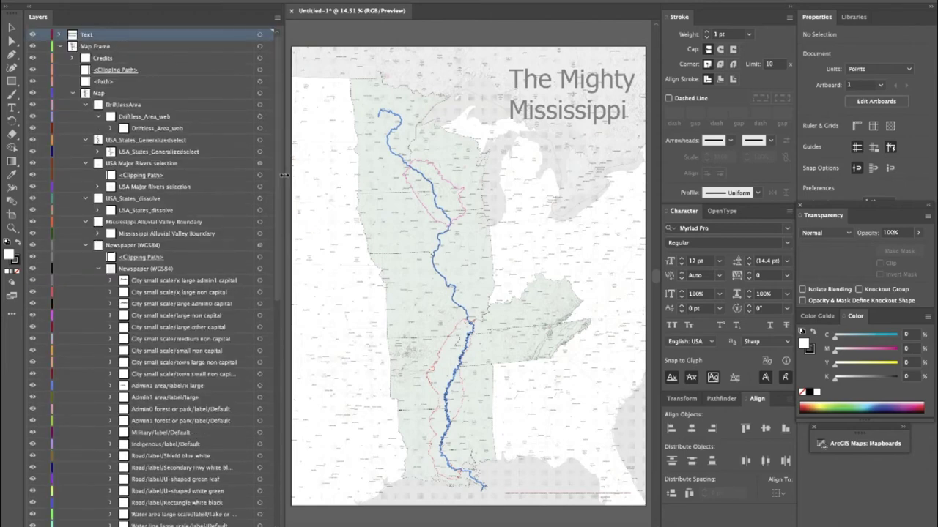
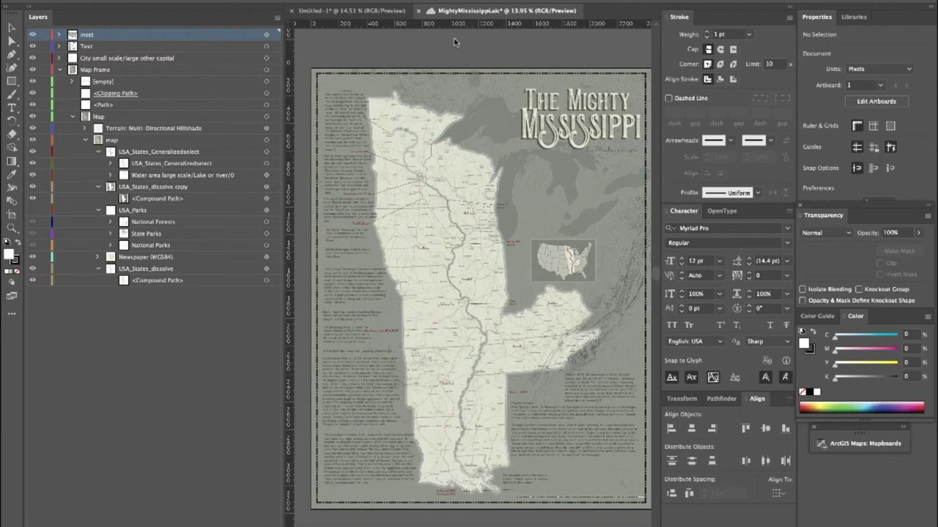
- In the finished MightyMississippi map, expand the Newspaper (WGS84) layer and target its States labels and Boundary line/Admin0/0 sublayers
click(98, 257)
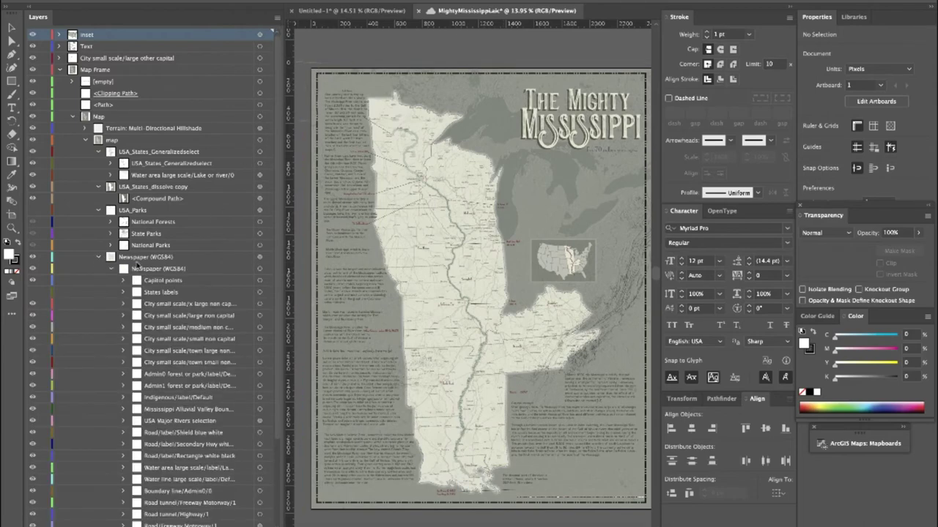
drag(278, 204, 271, 290)
click(271, 174)
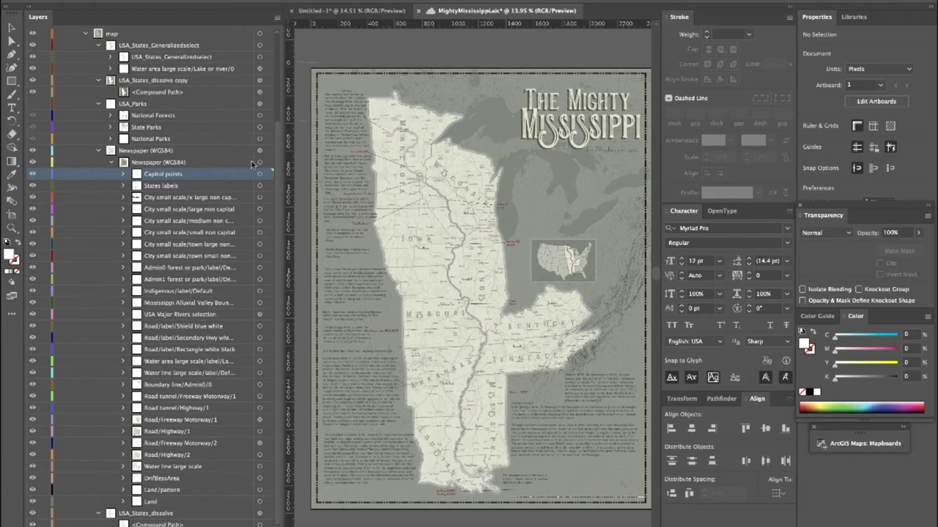
click(260, 186)
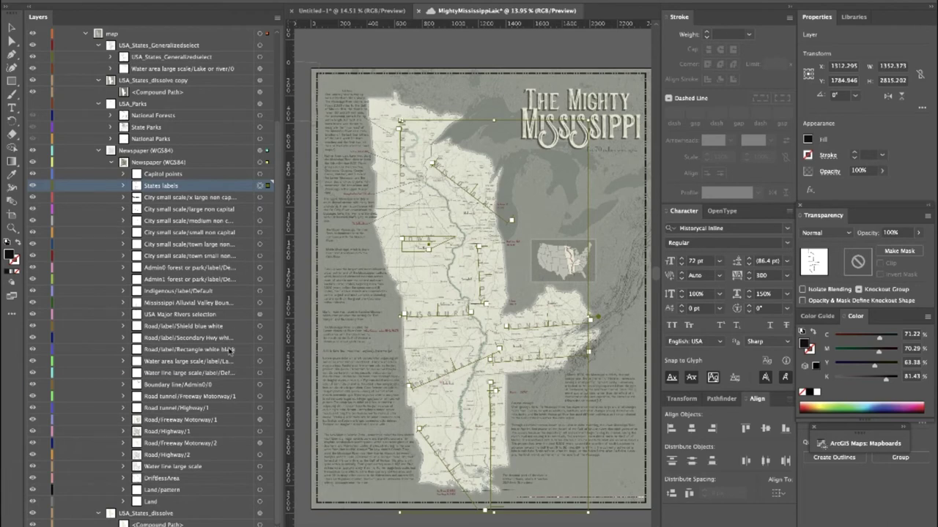
click(260, 384)
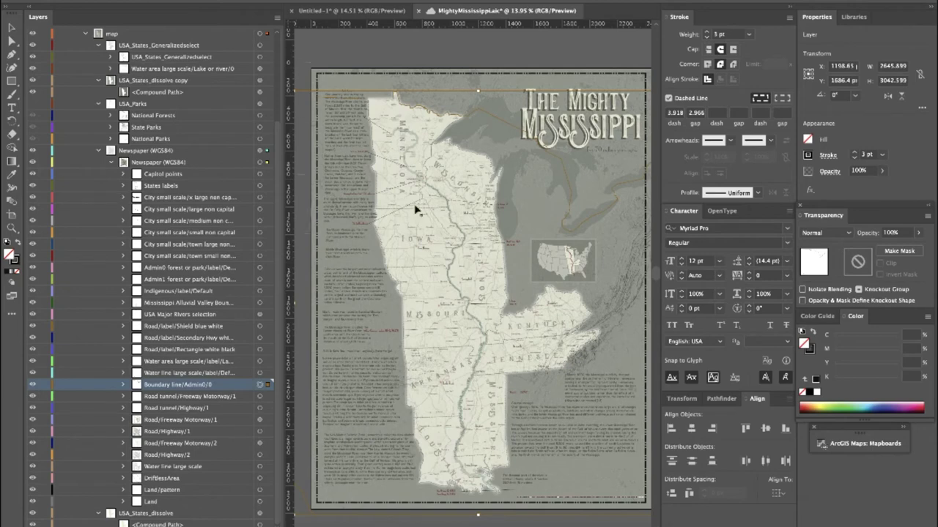
- Compare the state boundaries around Iowa in the styled MightyMississippi map with those in the unstyled Untitled-1 import
key(z)
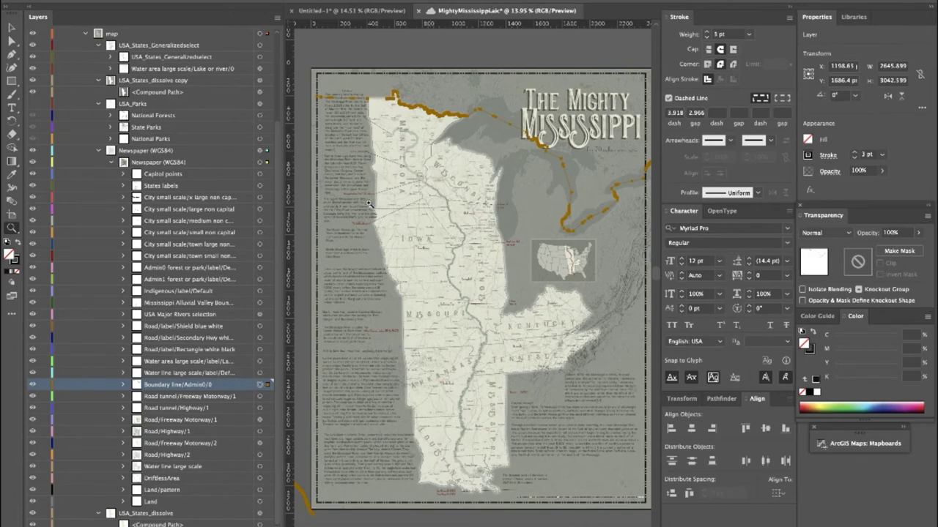
drag(370, 205, 524, 279)
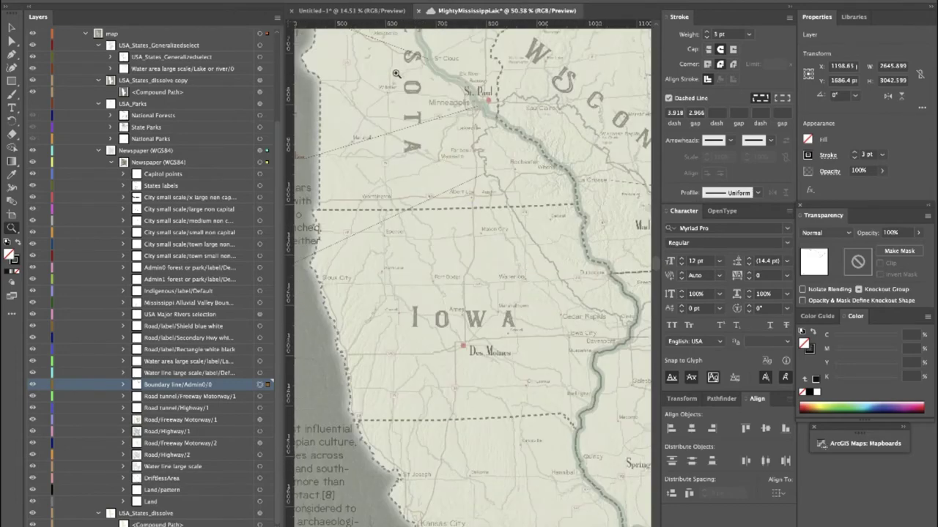
click(367, 13)
key(v)
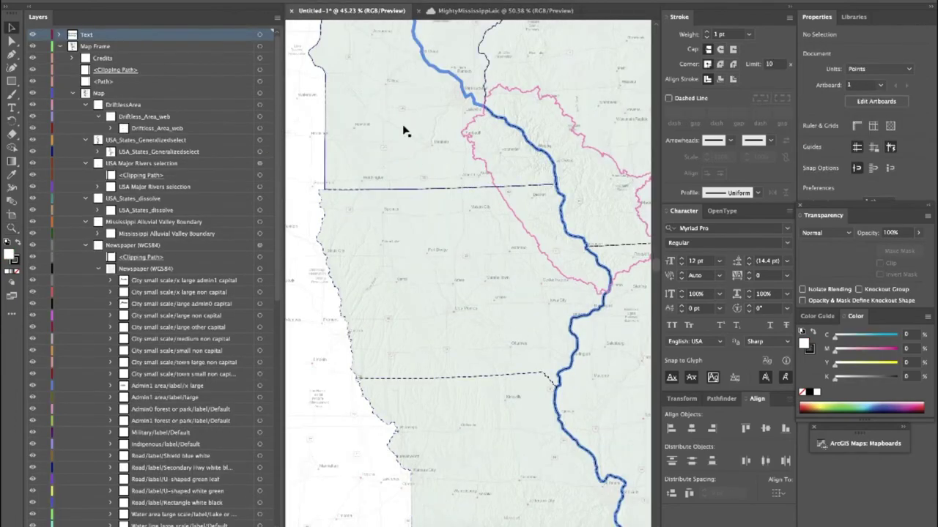
click(447, 12)
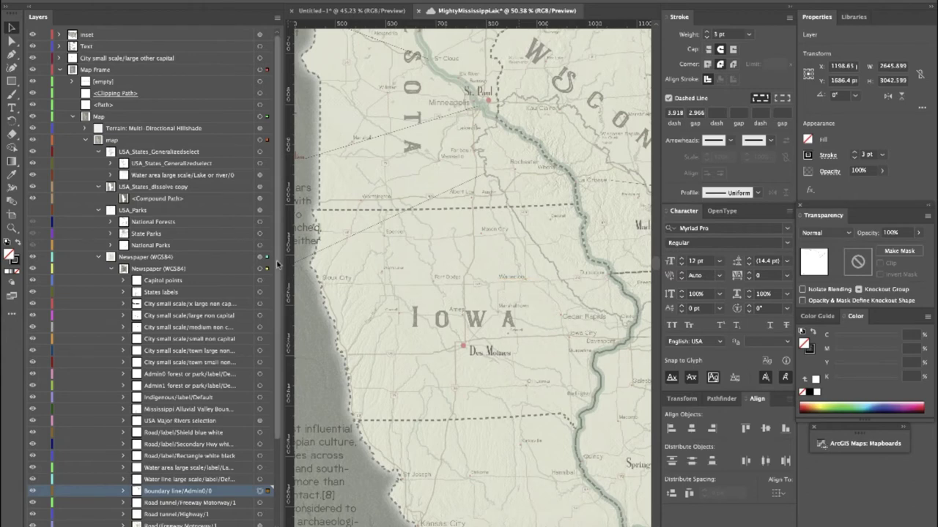
- Select the USA_States_dissolve copy outline to inspect it on the full styled map, deselect it, and return to Untitled-1
click(311, 386)
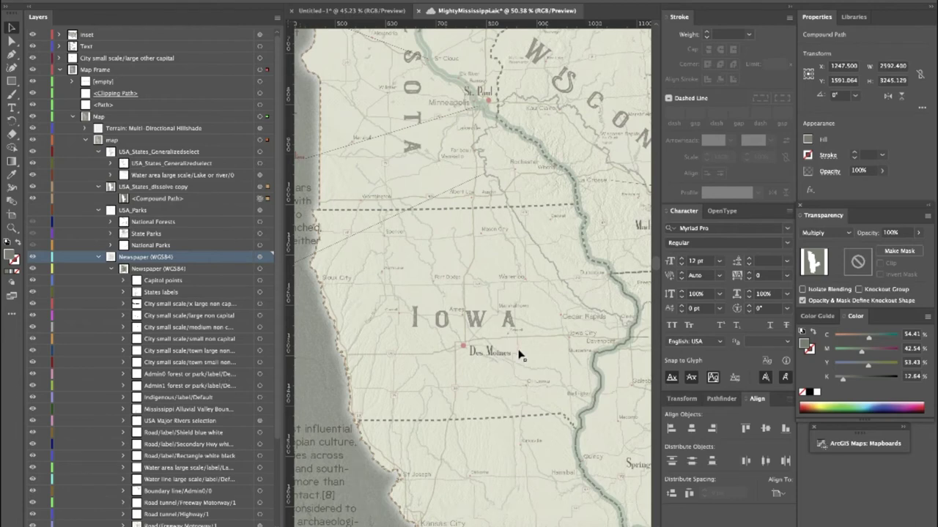
key(ctrl+0)
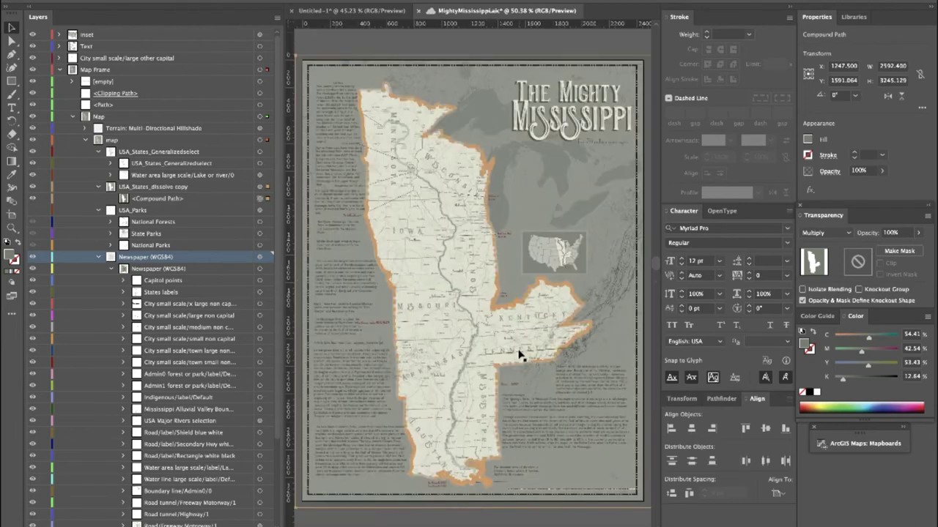
click(467, 53)
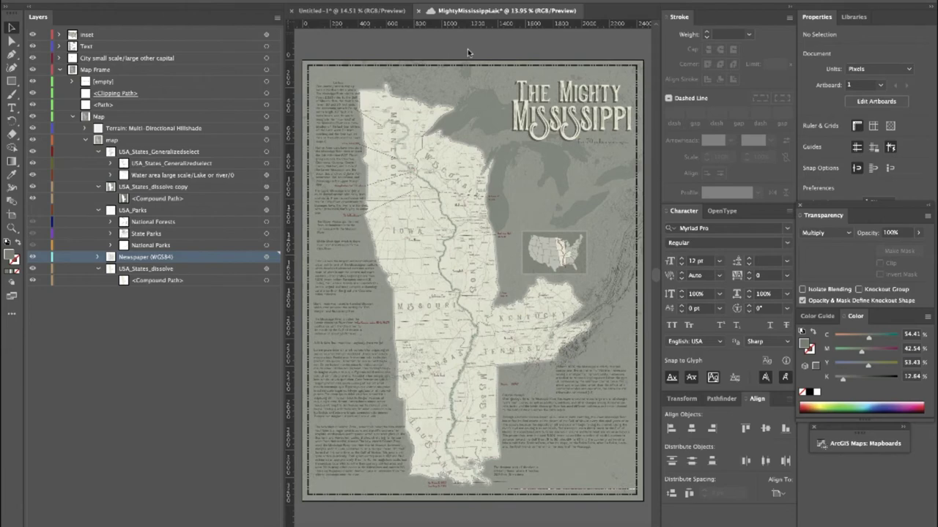
click(364, 12)
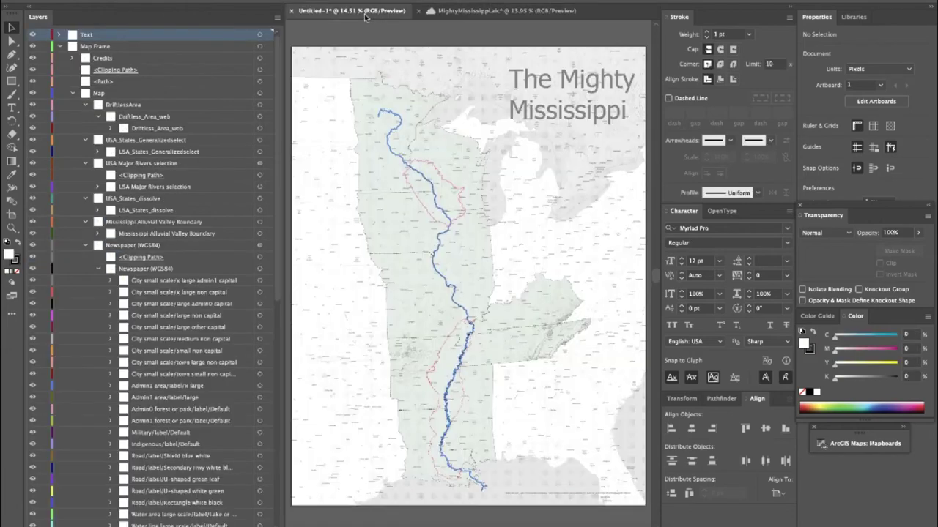
- Save the MightyMississippi map, open the ArcGIS Maps for Adobe Creative Cloud extension on it, and acknowledge the mapping profile warning
click(479, 12)
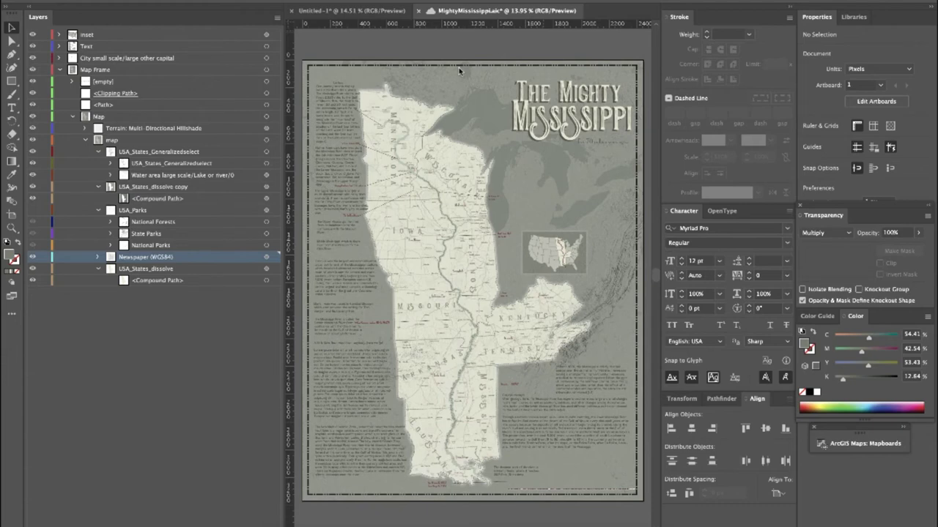
key(ctrl+s)
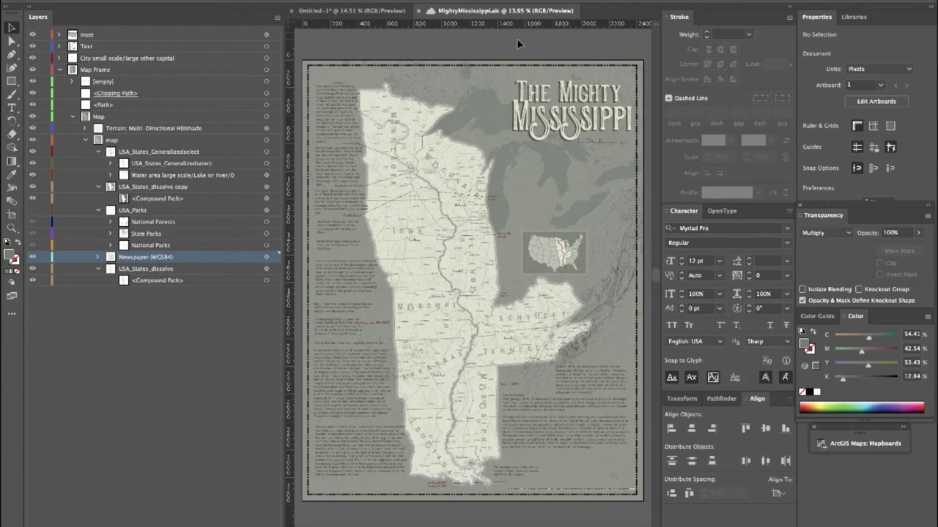
click(290, 0)
mouse_move(308, 46)
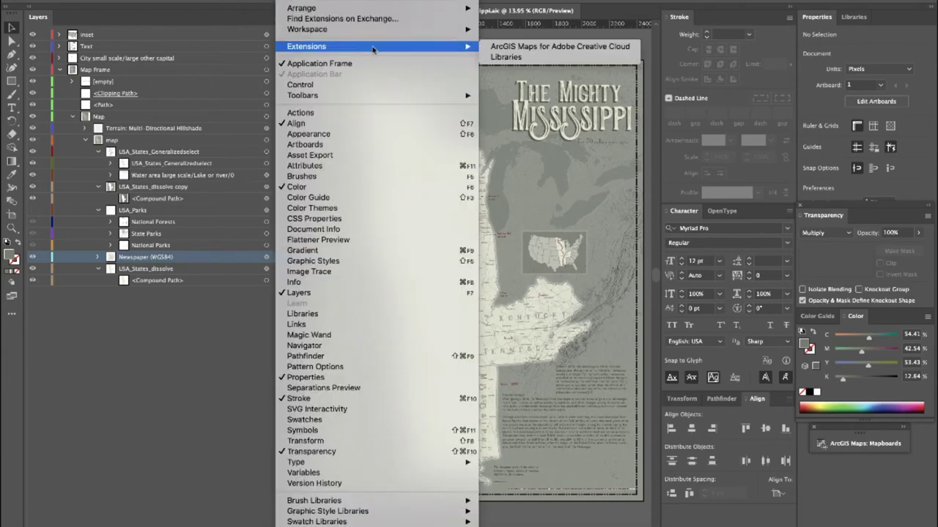
click(494, 50)
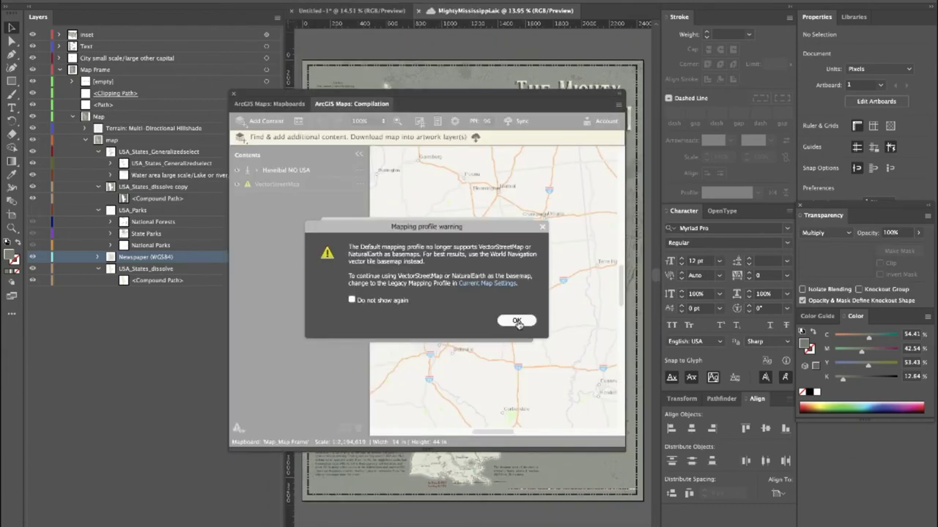
click(518, 322)
click(513, 324)
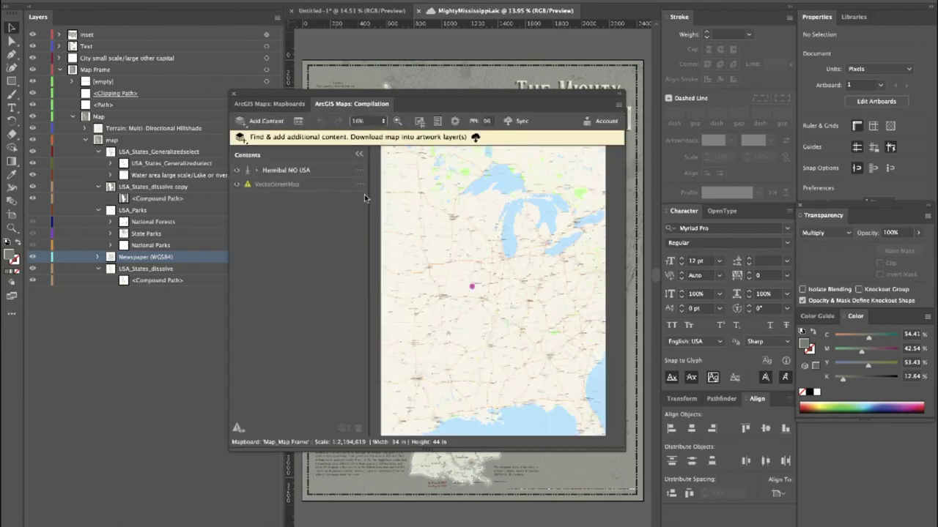
- Examine the Map_Map Frame extent in the mapboards view and the options available for the Hannibal MO USA layer in the compilation
click(359, 170)
click(292, 104)
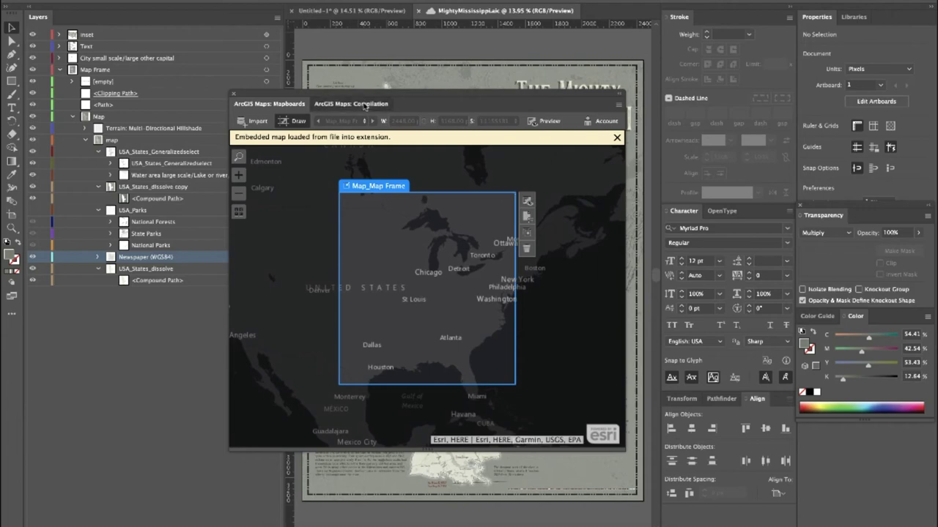
click(364, 104)
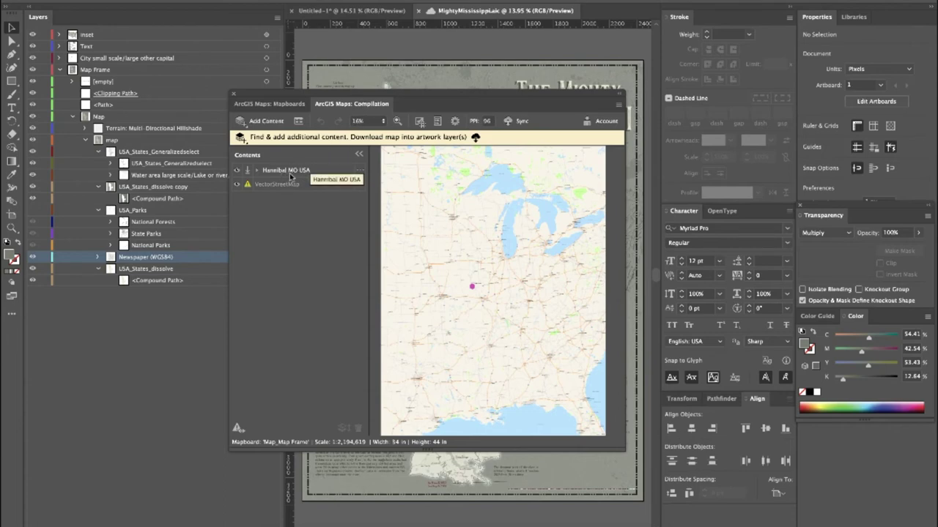
click(359, 170)
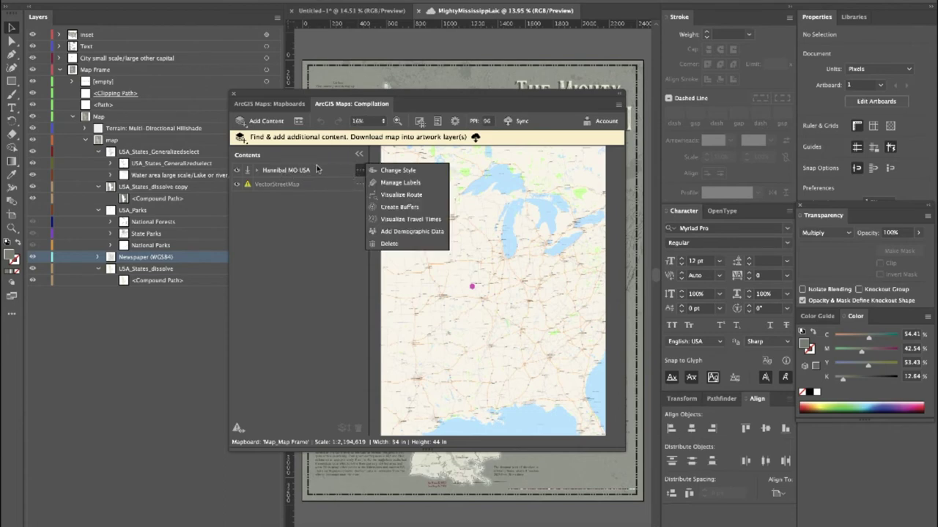
- Search for Hannibal, MO, USA as a place to add, and close the search without adding it
click(266, 121)
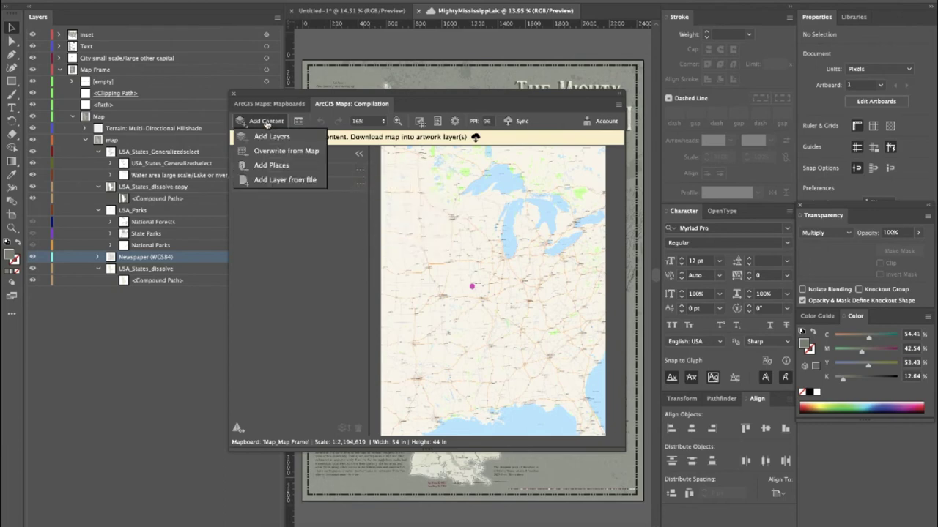
click(271, 165)
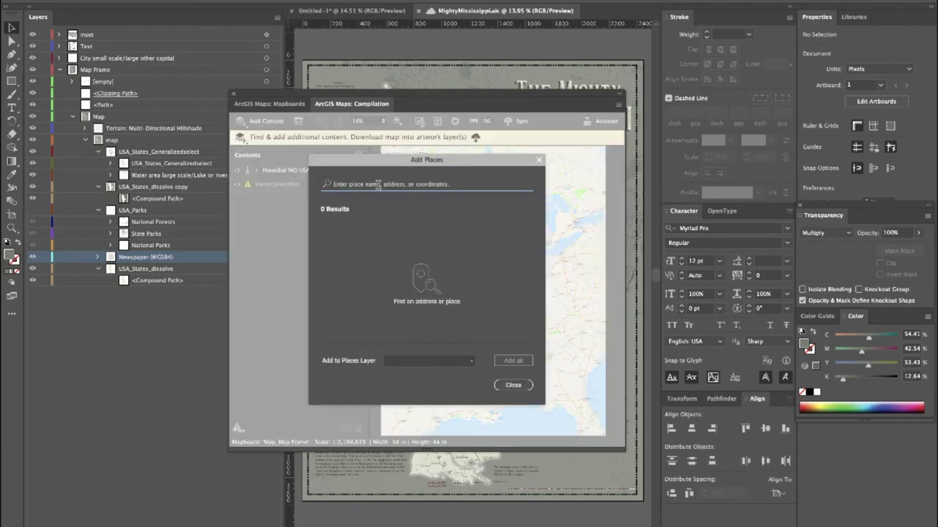
text(hanni)
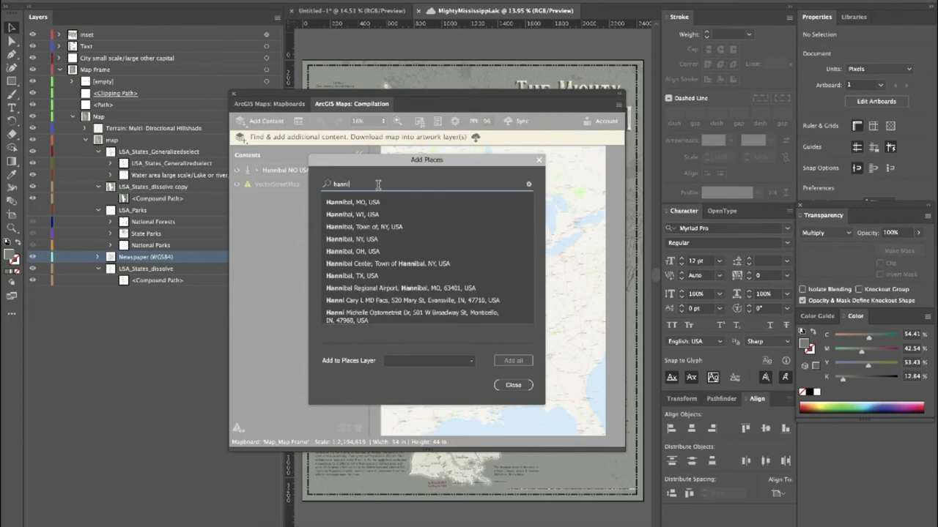
click(350, 204)
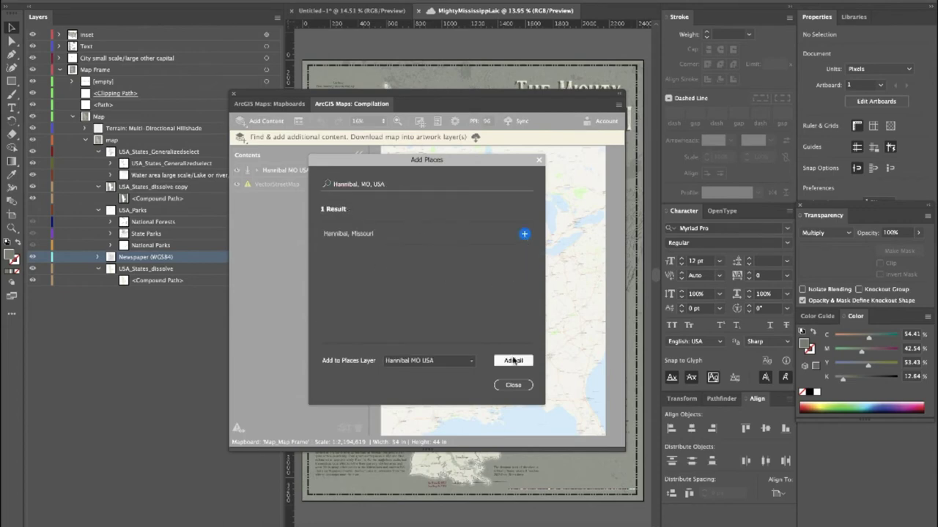
click(515, 389)
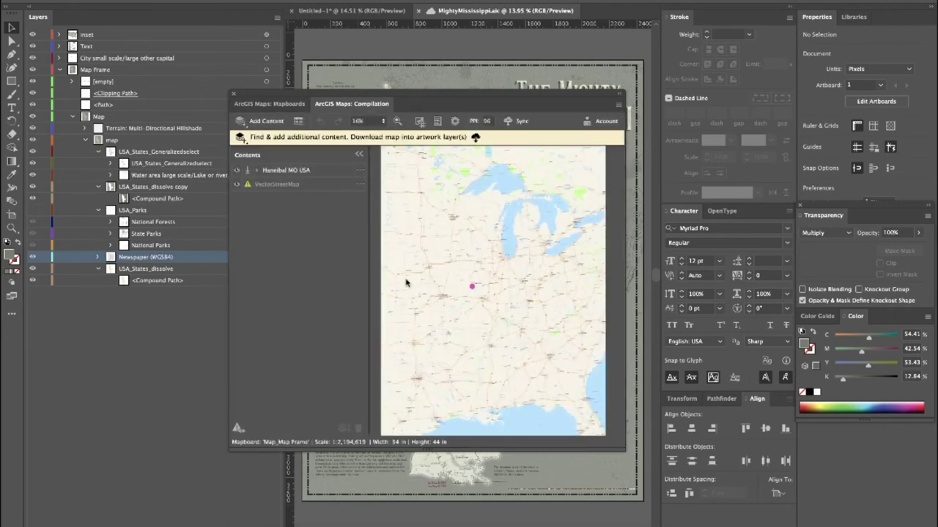
- Hide the VectorStreetMap layer in the compilation, collapse the extension, and inspect the area around Hannibal on the styled map
click(247, 186)
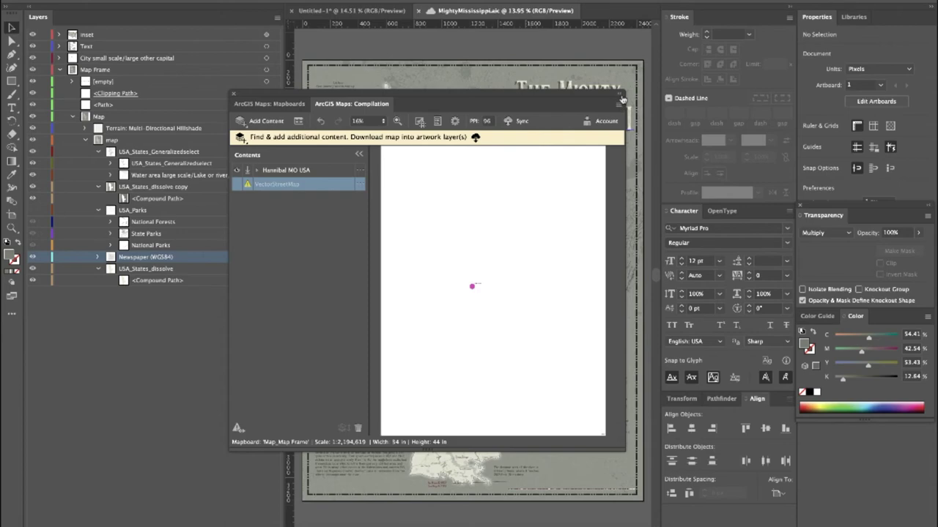
click(620, 98)
key(z)
drag(418, 272, 597, 398)
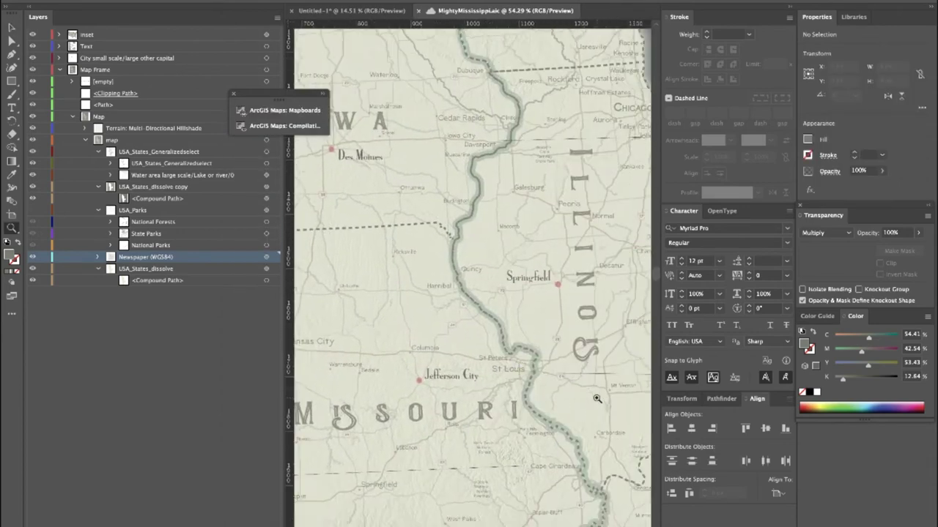
drag(411, 275, 564, 331)
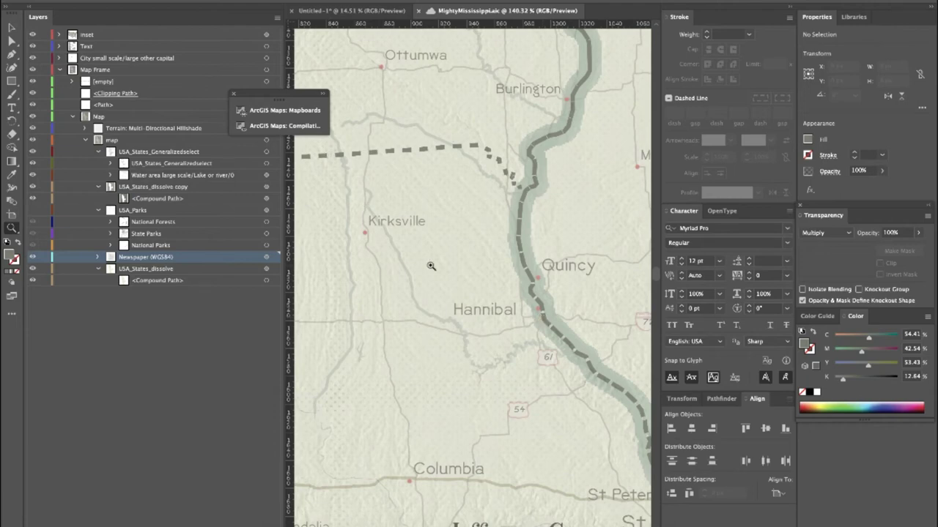
key(ctrl+0)
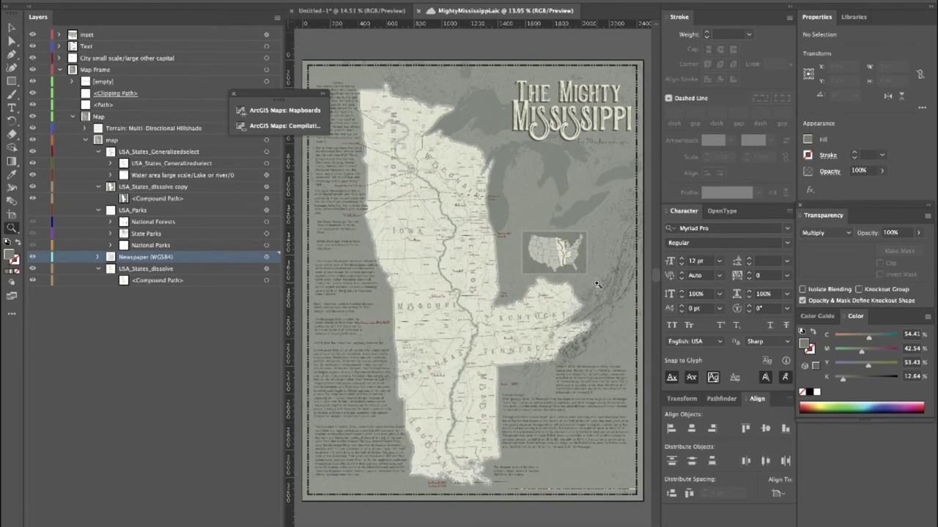
- Select the USA_States_dissolve copy compound path on the map and save the document
key(v)
click(471, 403)
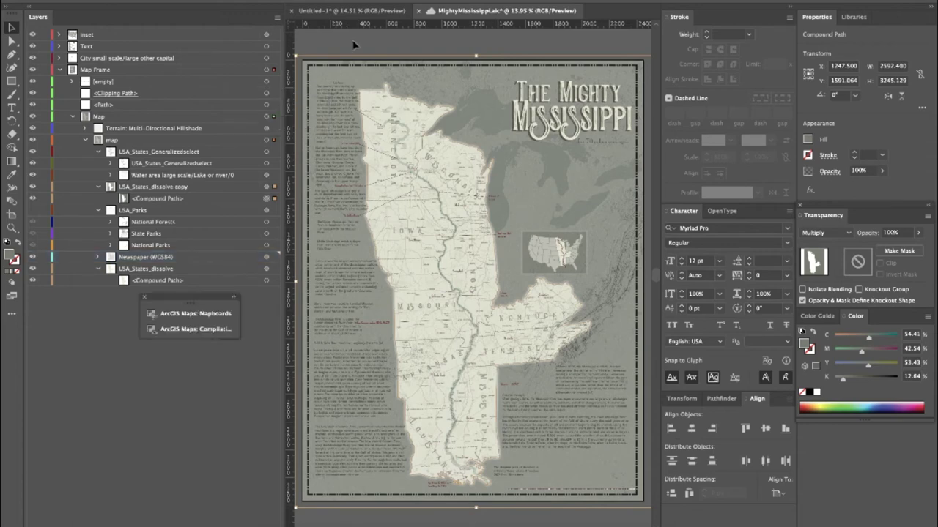
key(ctrl+s)
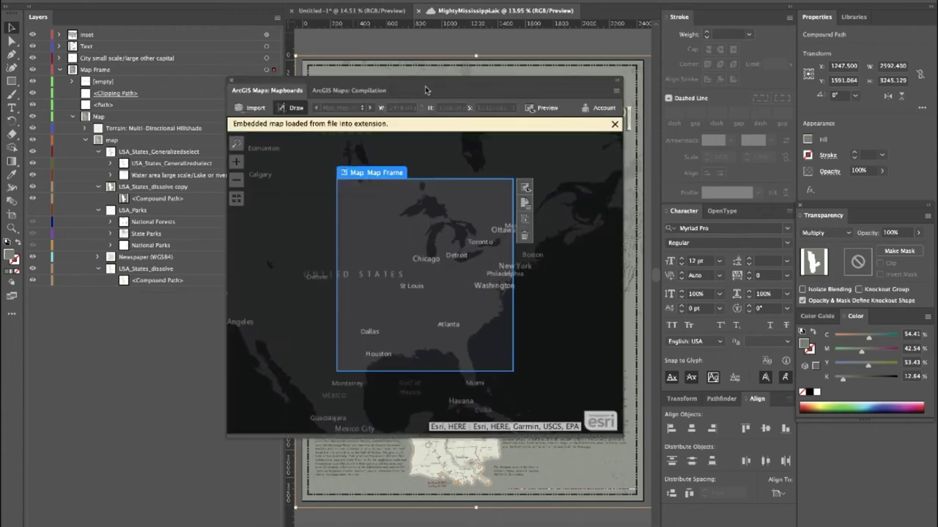
- Draw a new mapboard extent of about 391.5 by 390 pt around the whole world
click(235, 181)
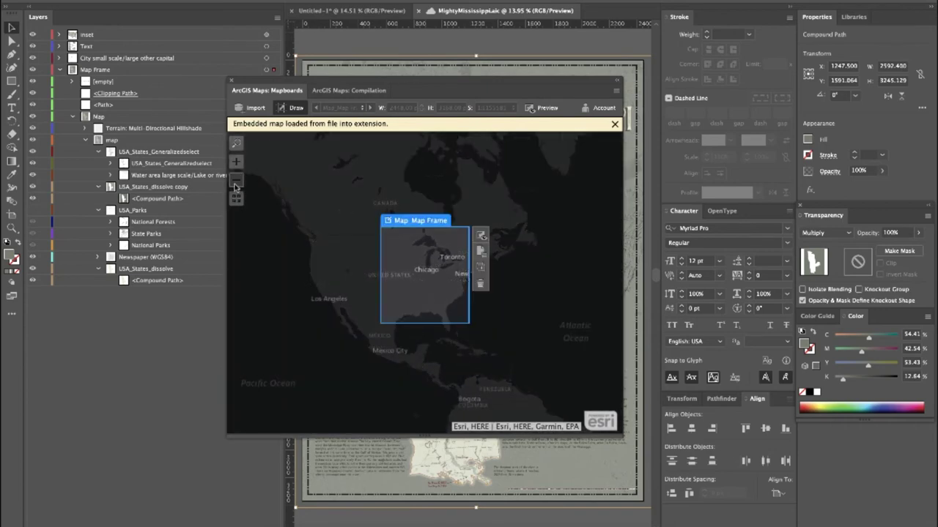
click(235, 182)
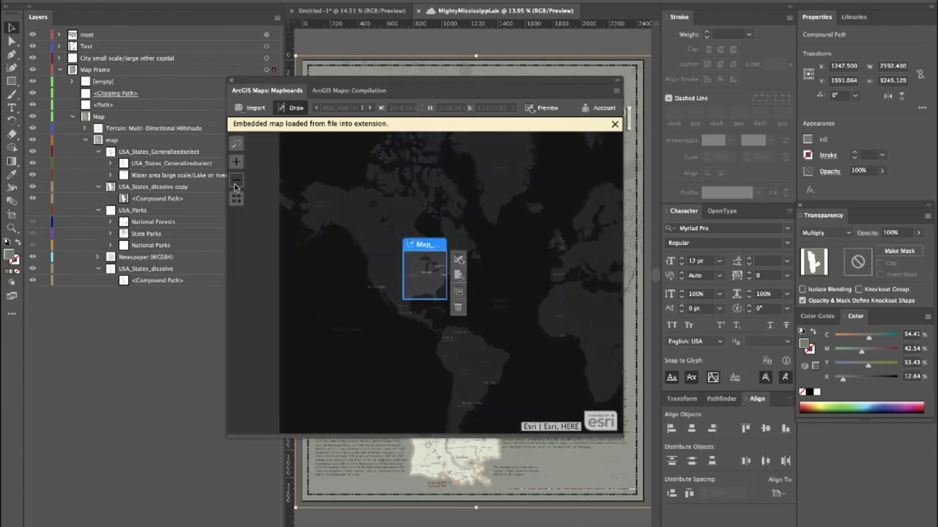
click(235, 181)
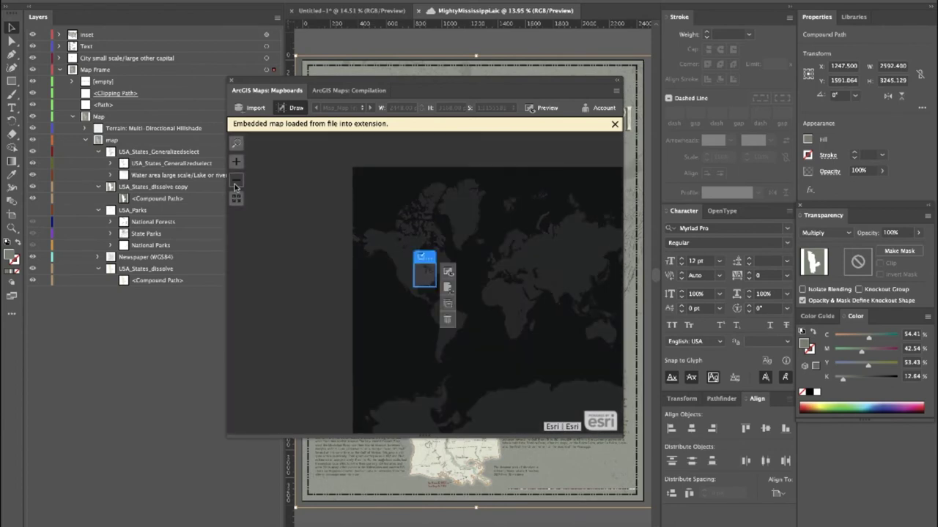
click(504, 251)
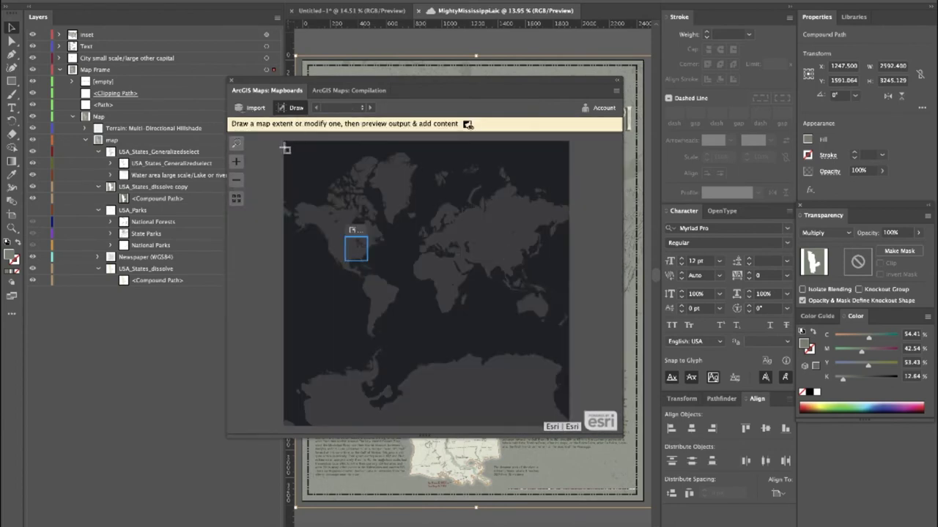
drag(285, 148, 572, 432)
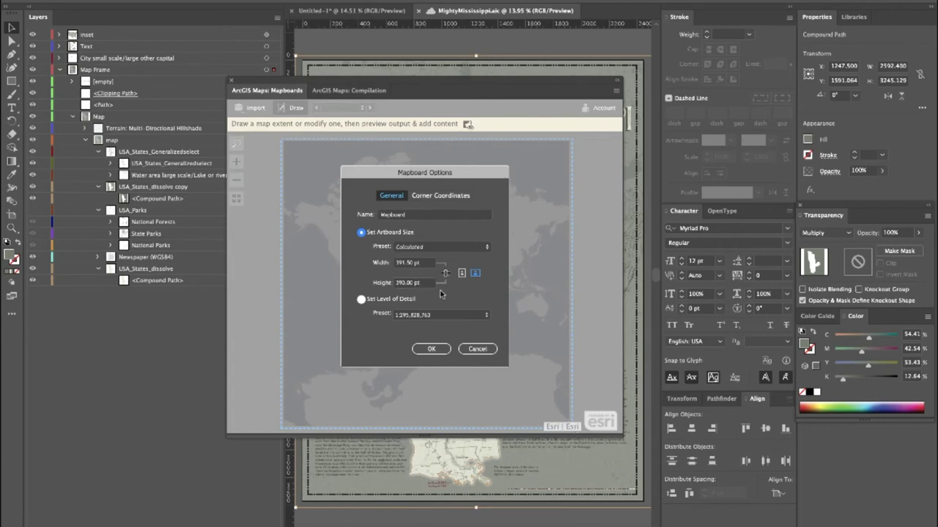
- Create the world mapboard by level of detail, using the Continent - Low Detail (1:73,957,190) preset
click(361, 300)
click(486, 316)
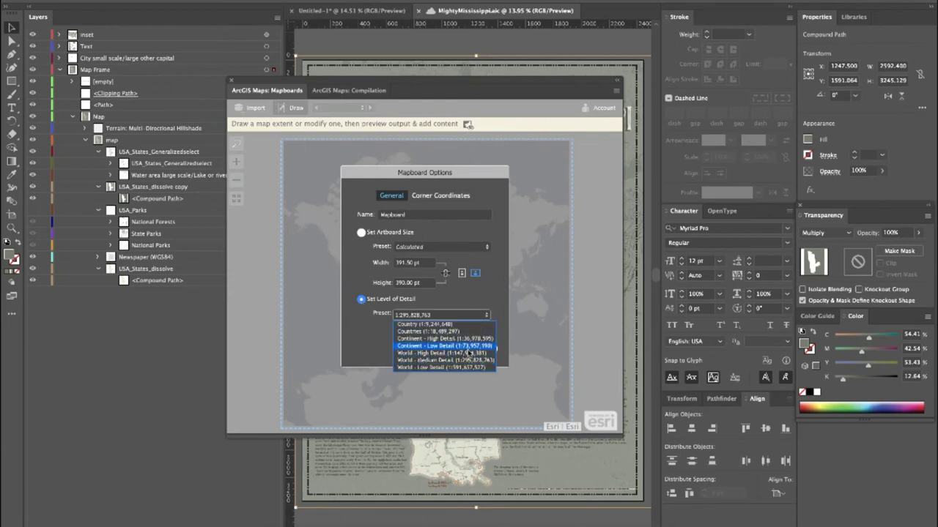
click(469, 347)
click(432, 348)
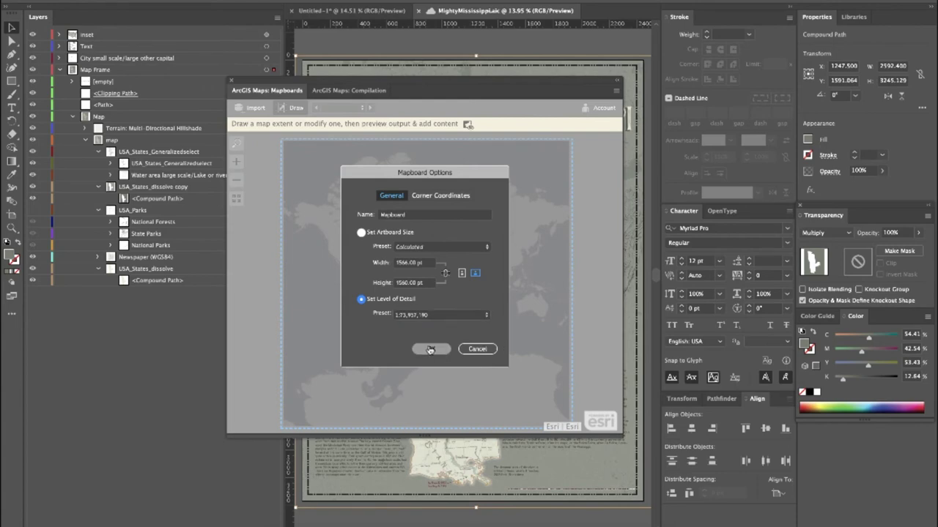
- Open the new mapboard's compilation and add the World Regions layer from My Favorites
click(349, 91)
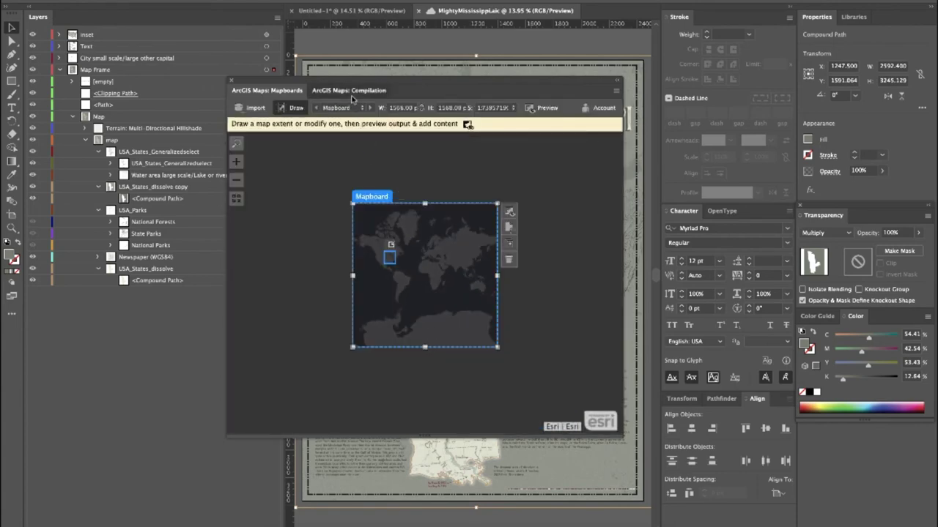
click(498, 310)
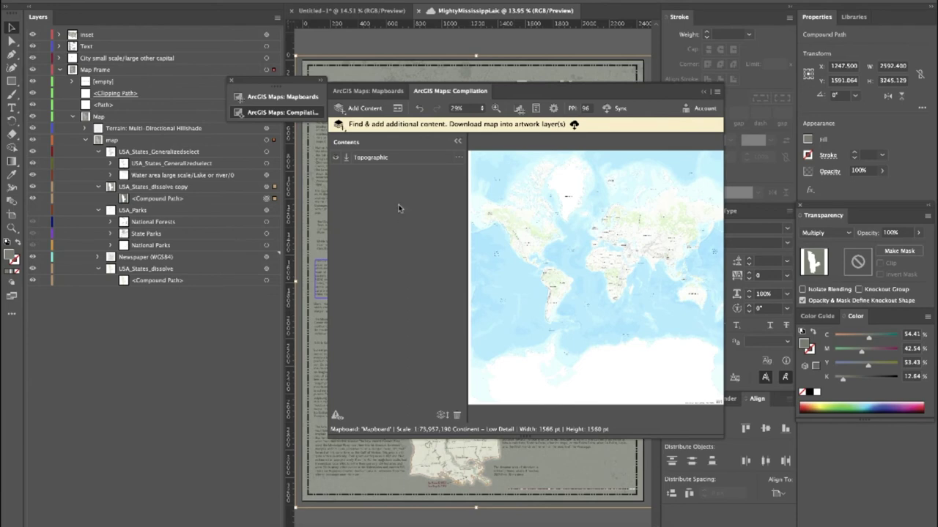
click(374, 113)
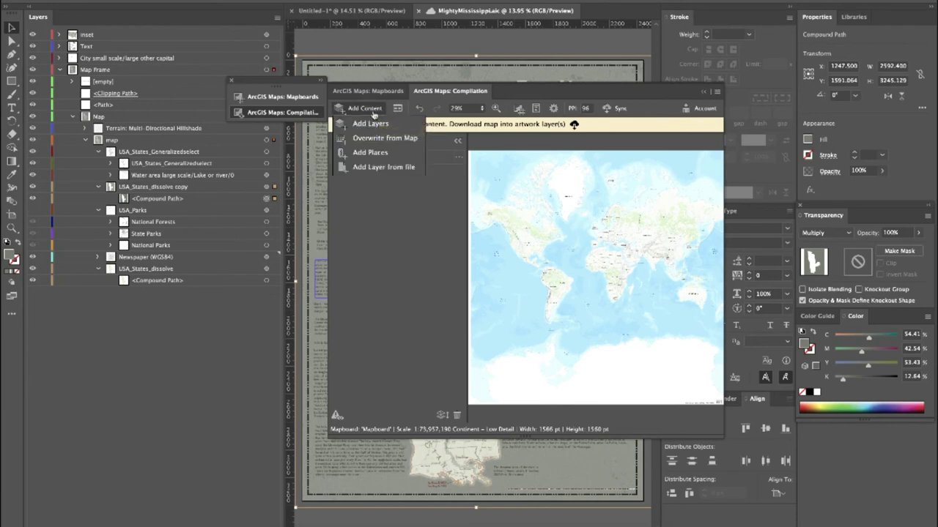
click(402, 127)
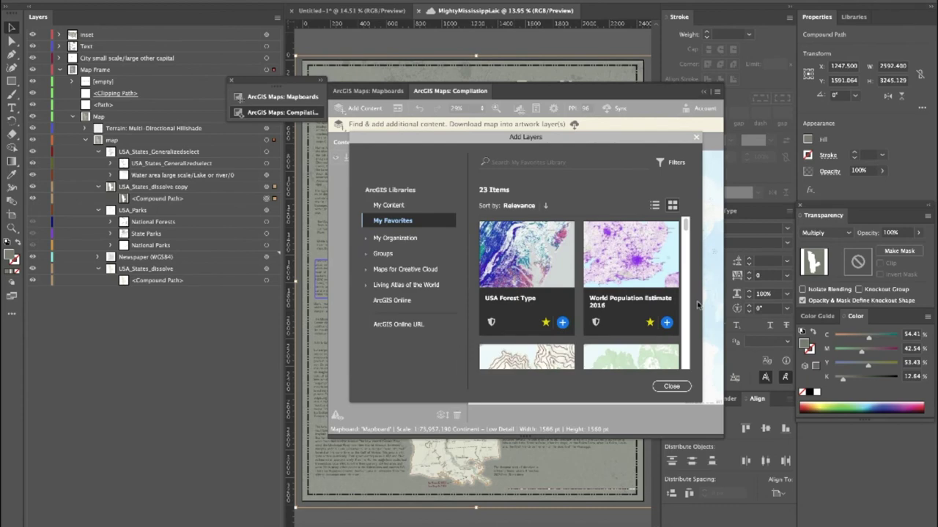
drag(684, 220, 681, 291)
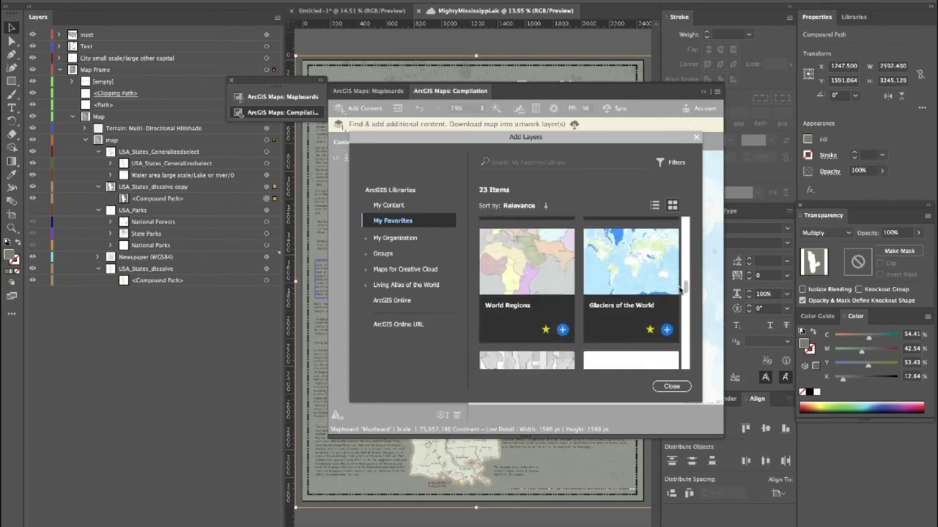
click(562, 331)
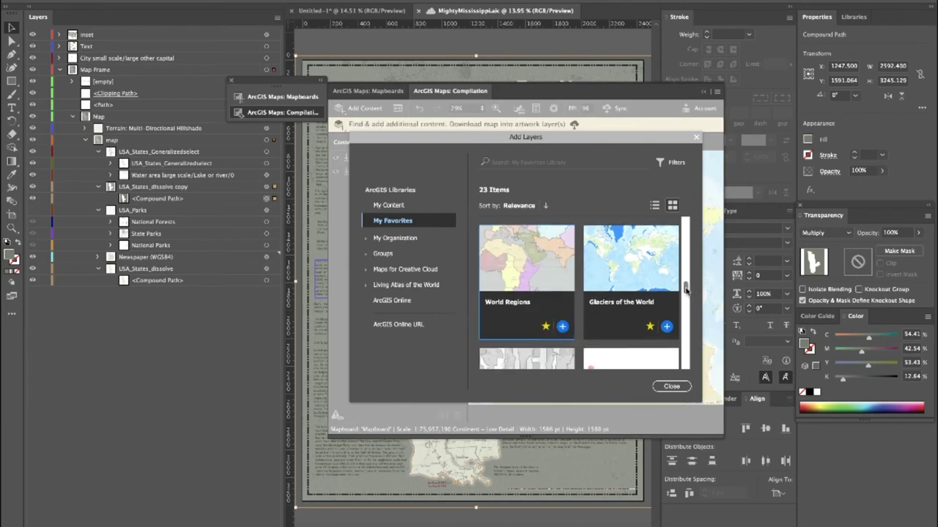
- Add the World Time Zones layer from My Favorites and close the layer library
scroll(685, 292, down, 2)
scroll(685, 292, down, 2)
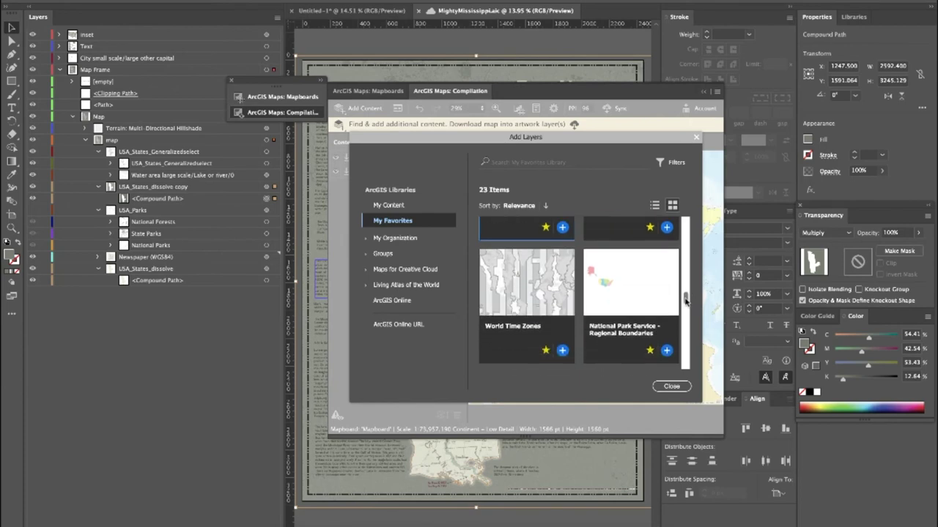
click(562, 351)
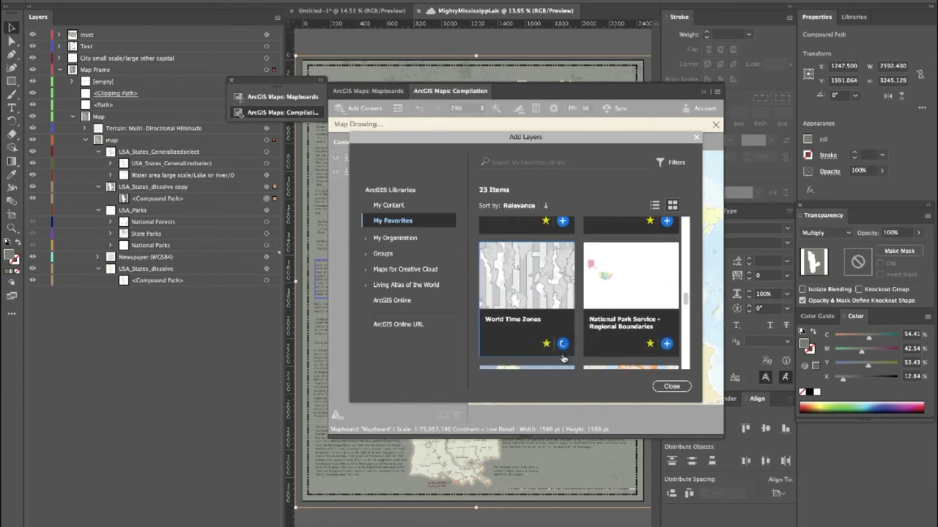
click(672, 386)
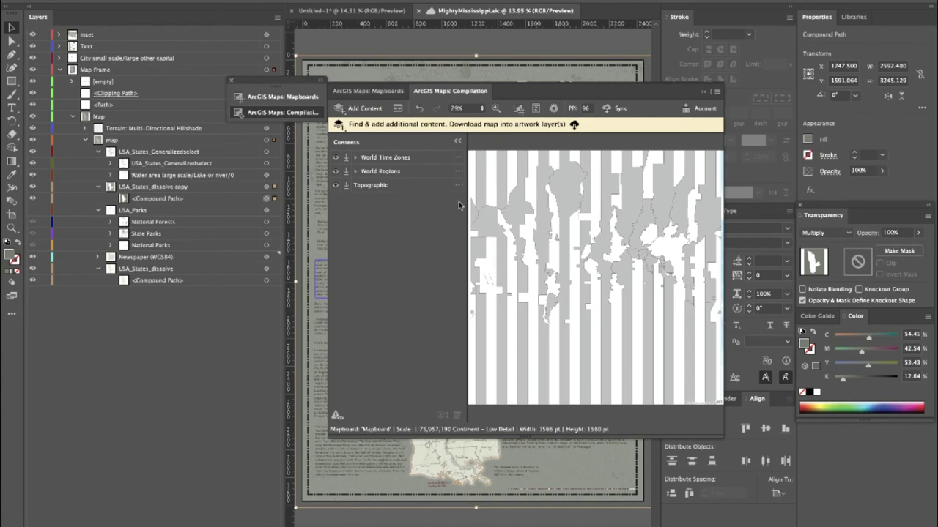
- Increase the transparency of the World Time Zones layer's ZONE style so the layers beneath show through
click(458, 158)
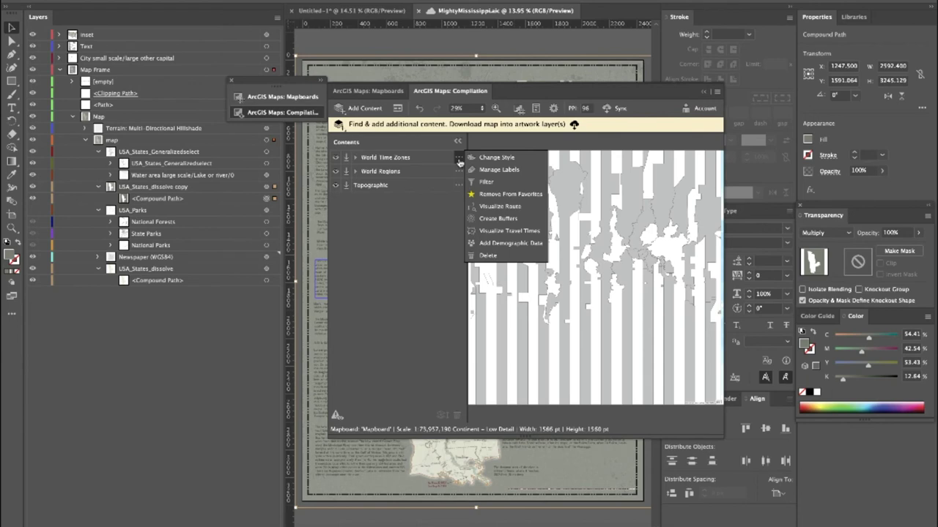
click(488, 158)
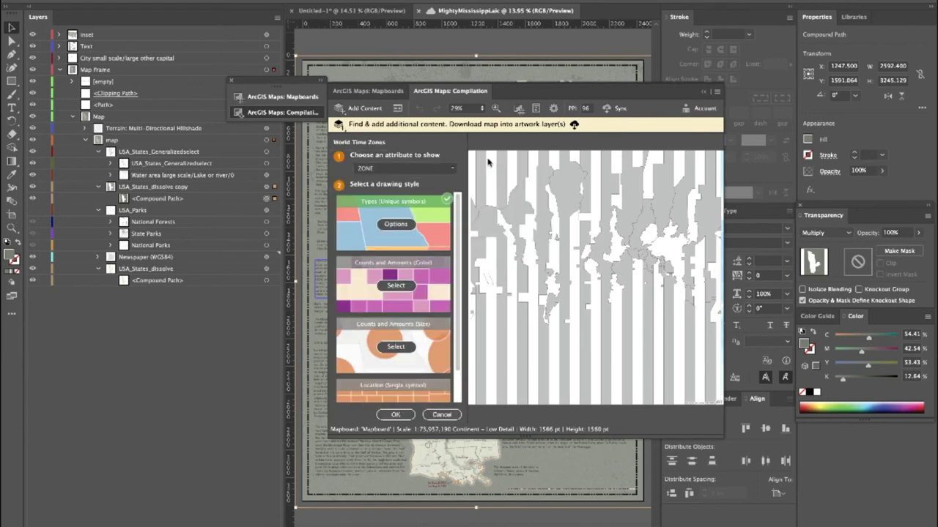
click(397, 224)
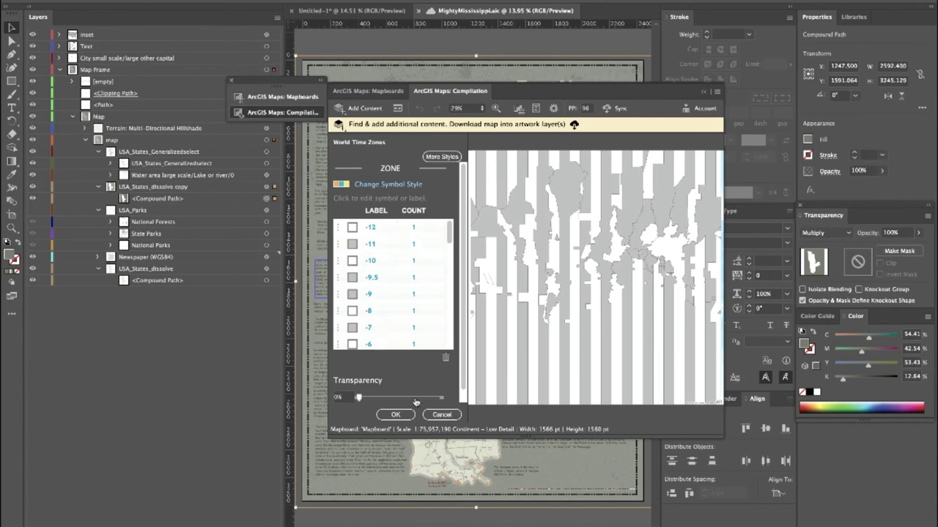
click(415, 400)
click(396, 415)
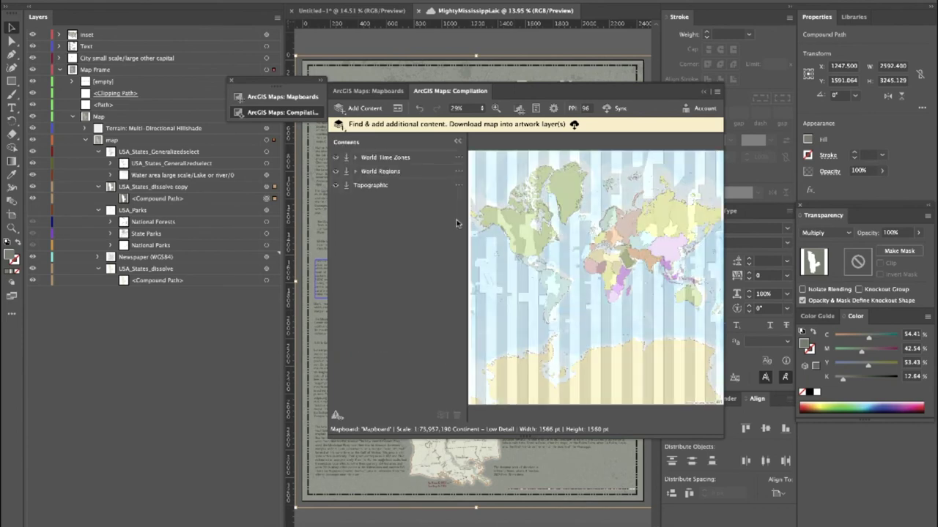
- Label the World Time Zones features with the ZONE attribute at text size 20
click(459, 159)
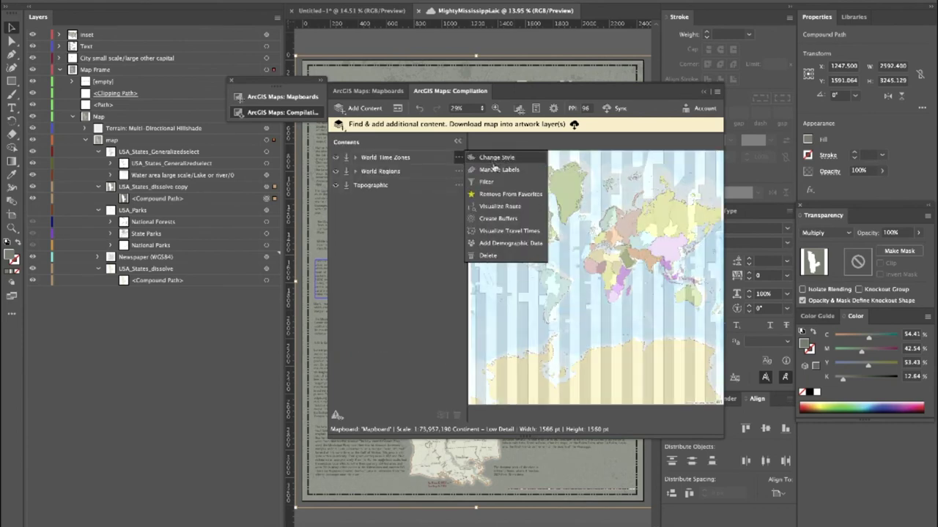
click(494, 173)
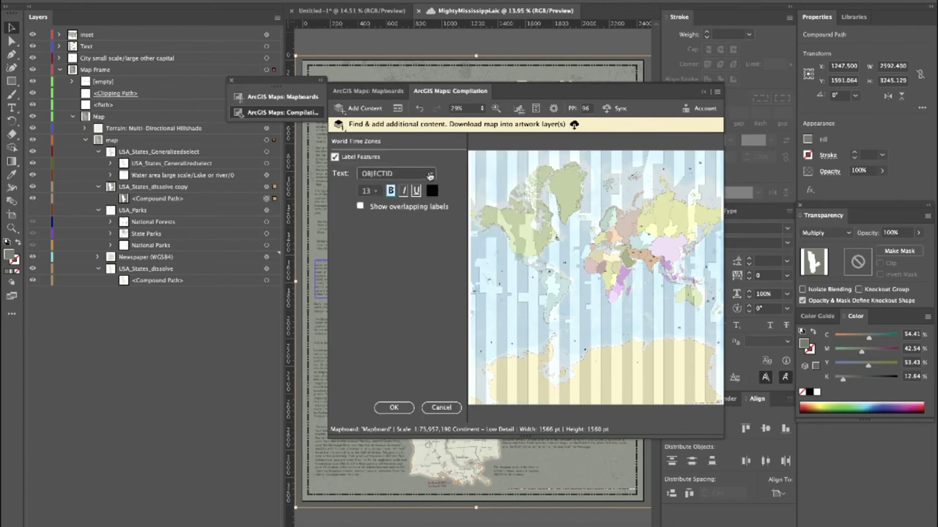
click(430, 173)
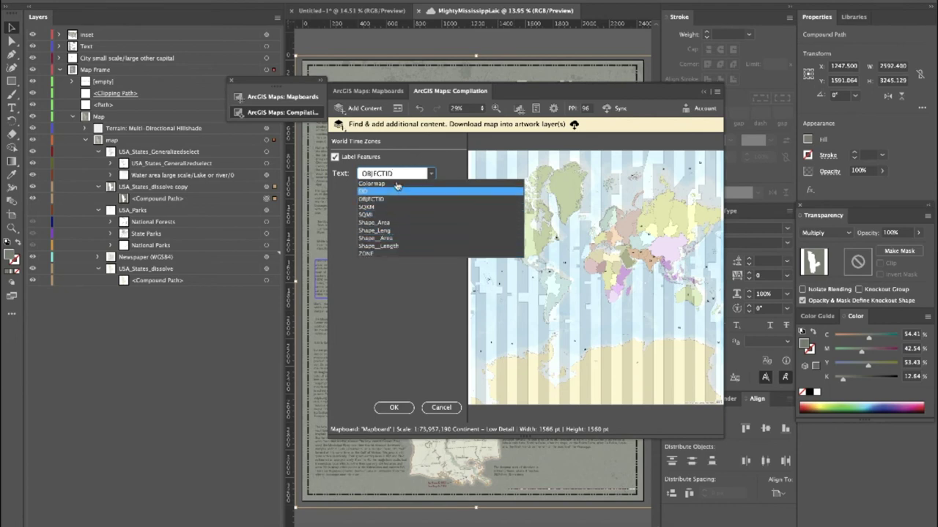
click(376, 254)
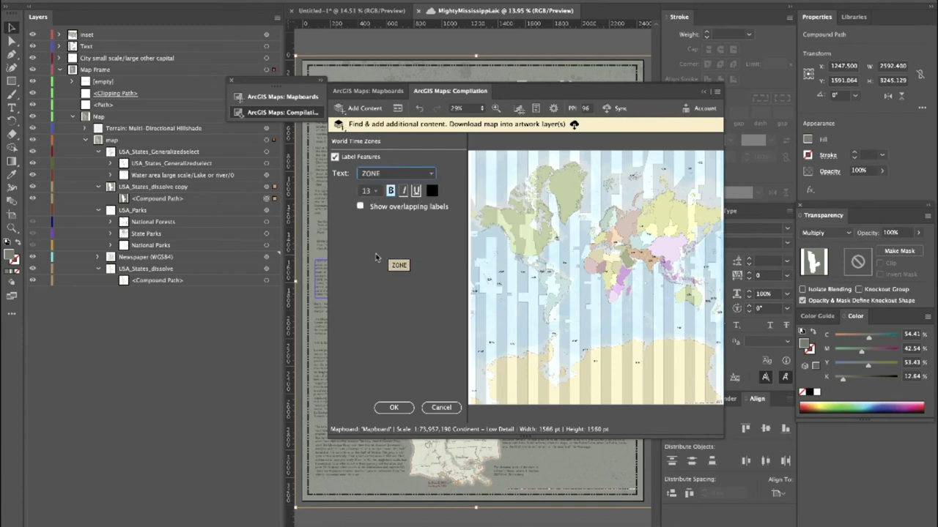
click(369, 191)
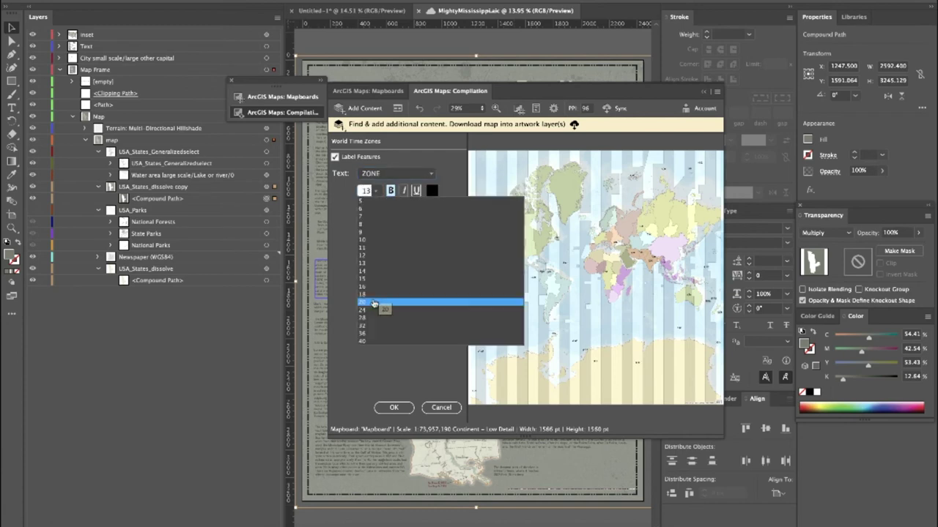
click(374, 303)
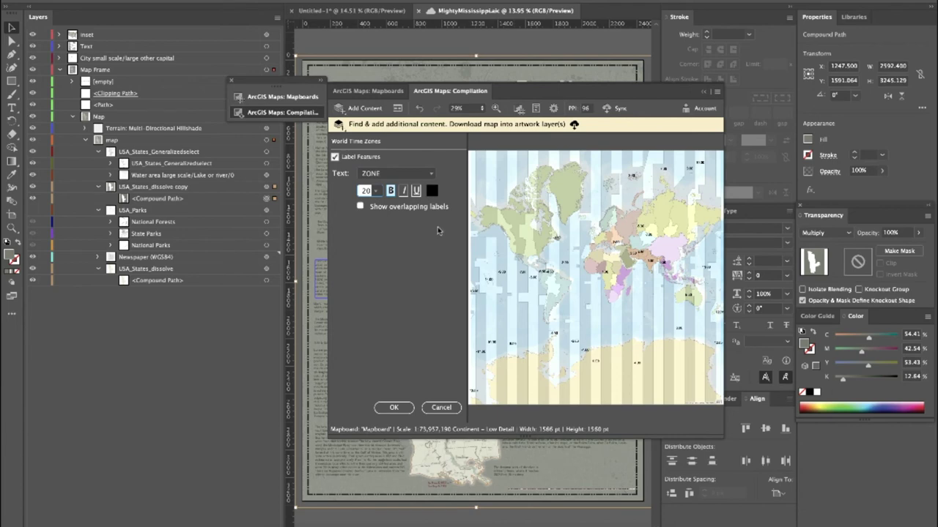
click(398, 408)
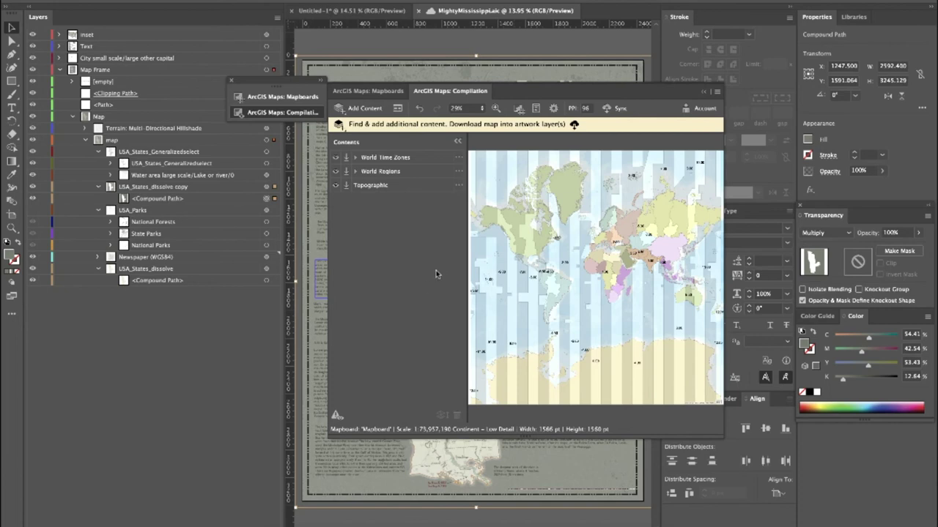
- Replace the Topographic basemap with the Modern Antique Map basemap
click(459, 186)
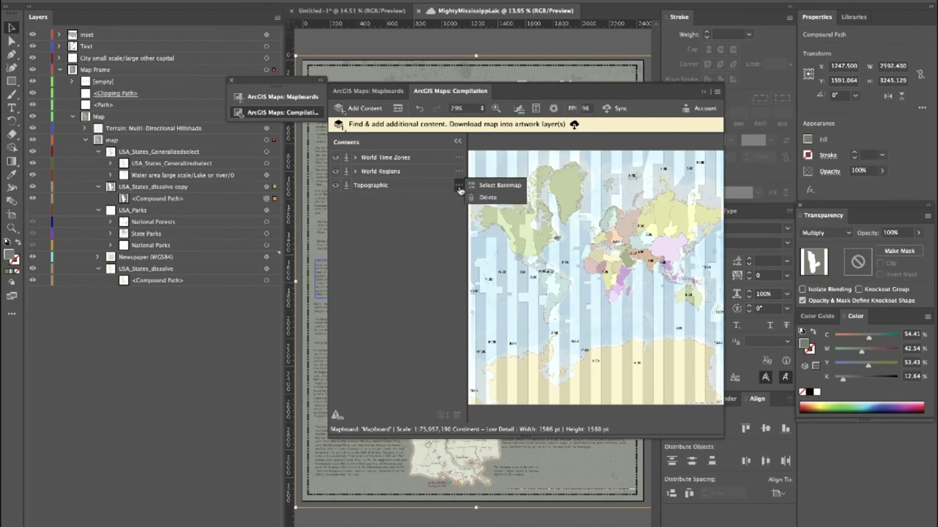
click(480, 186)
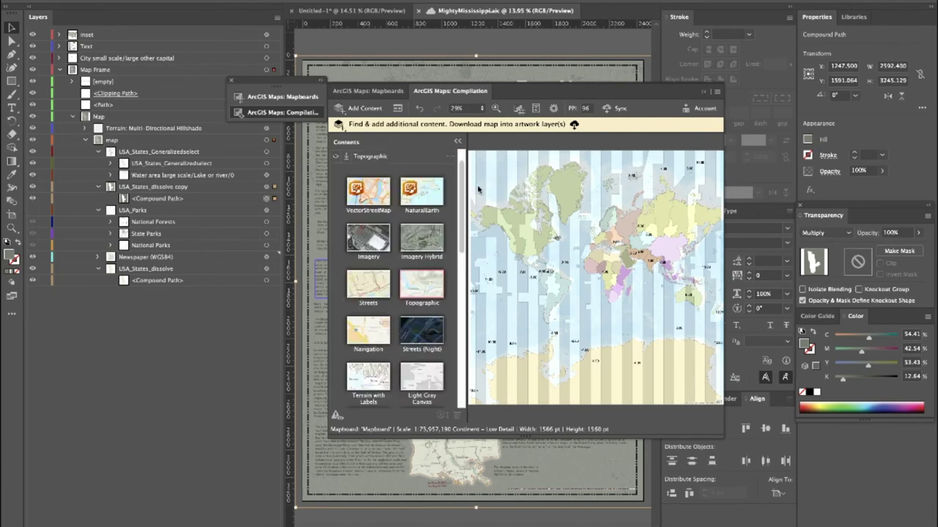
drag(461, 188, 452, 288)
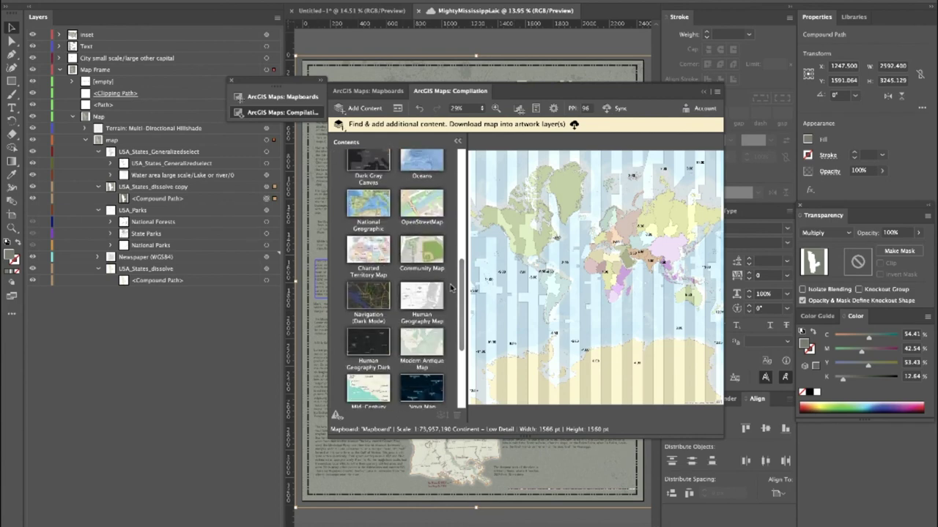
click(428, 351)
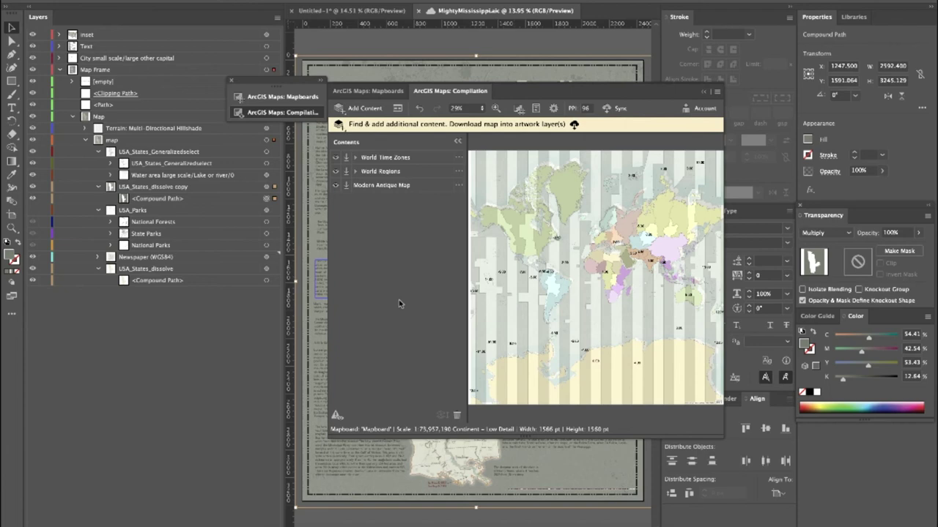
- Search the Add Places tool for New York and add New York, NY, USA as a places layer
click(364, 109)
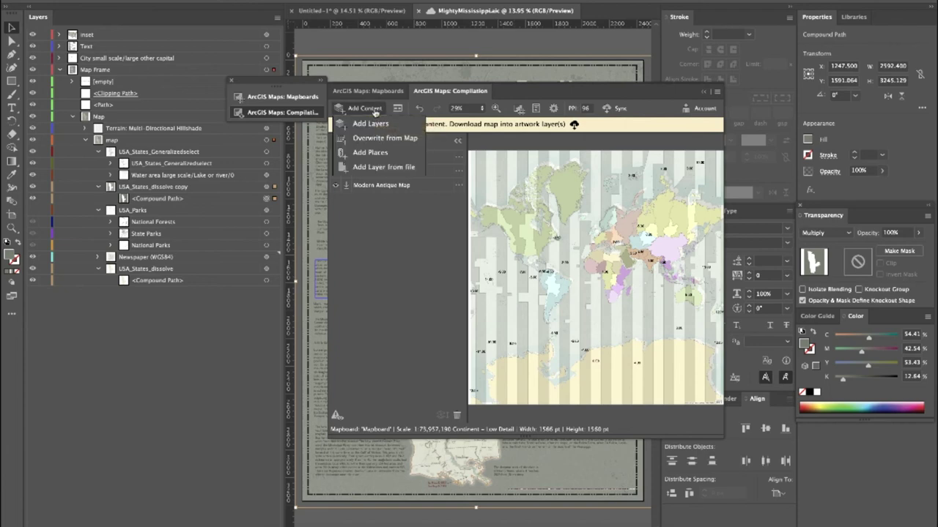
click(382, 153)
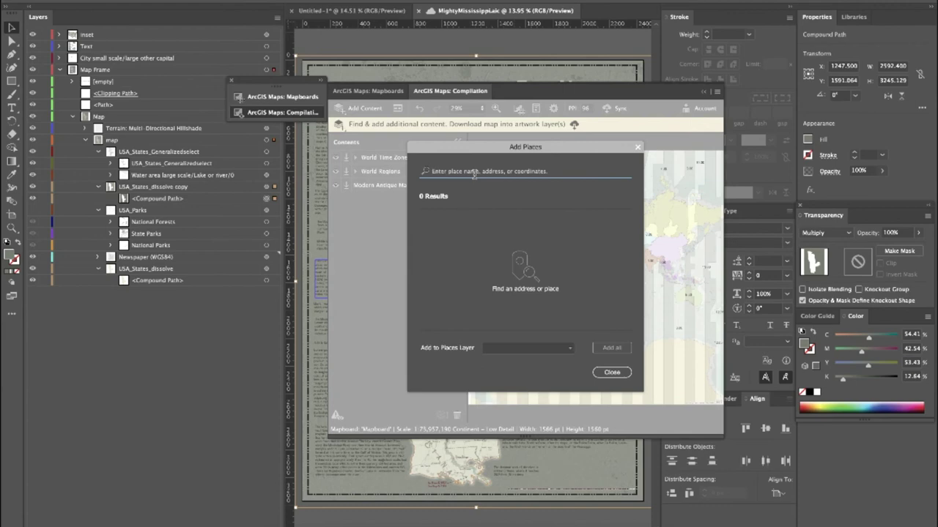
text(new)
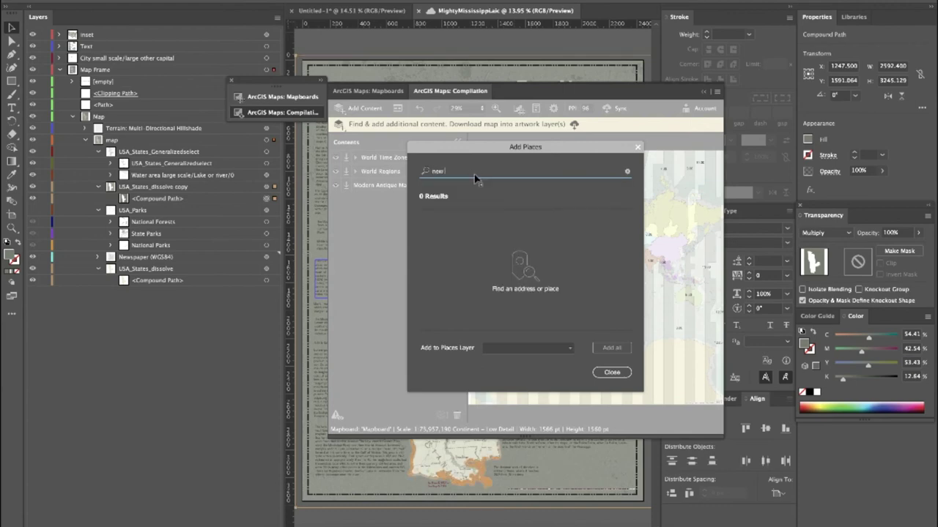
text( york)
key(Return)
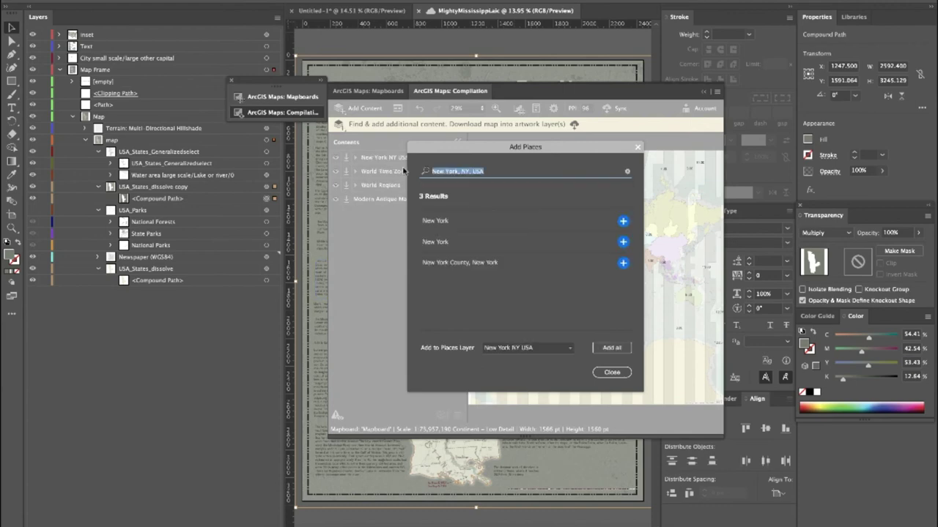
- Find Cusco, PER, add the first matching result as its own places layer, and close the place search
text(cusco)
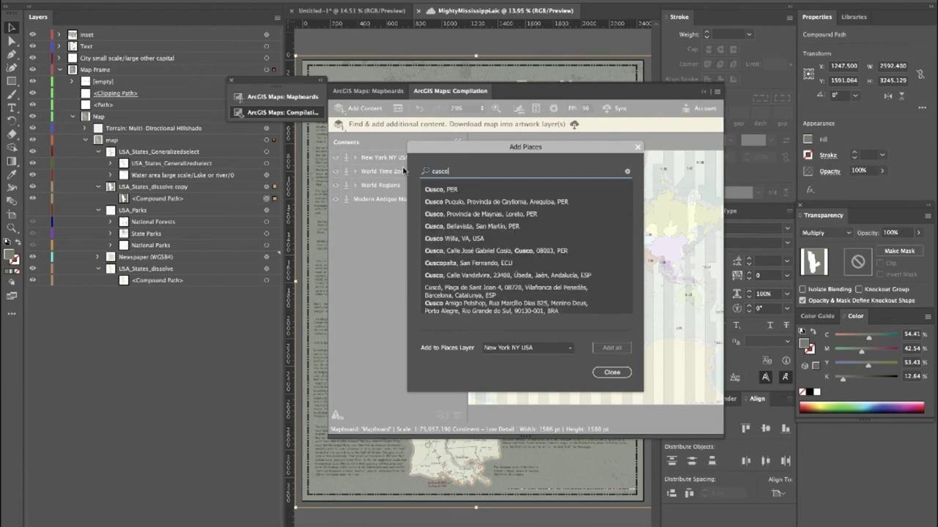
click(445, 189)
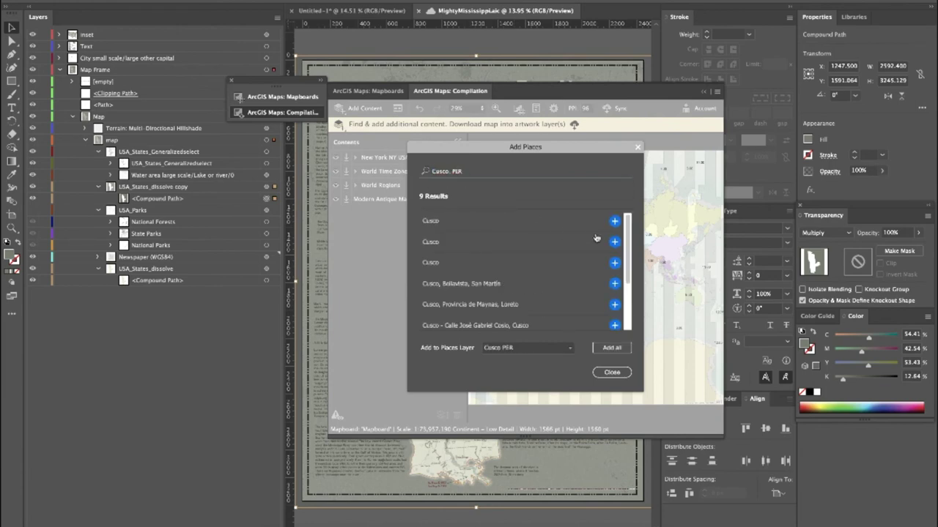
click(614, 222)
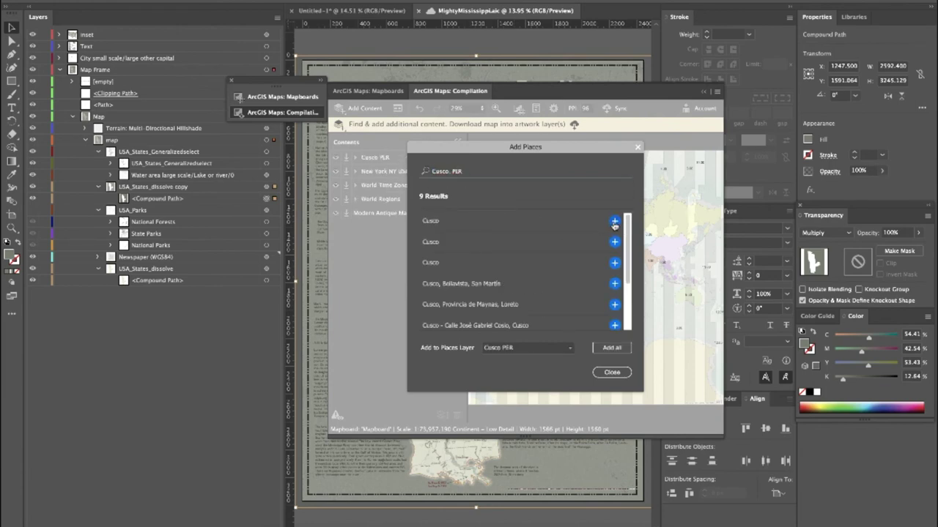
click(612, 373)
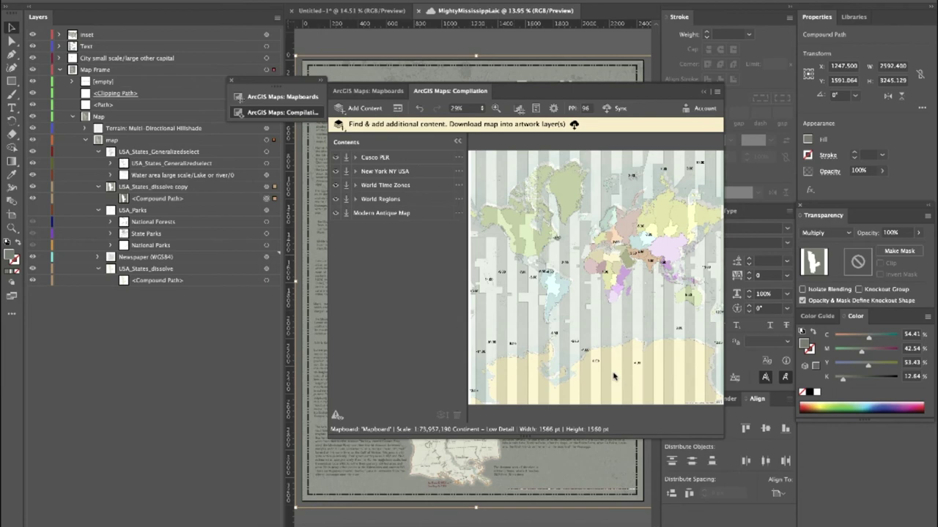
- Change the Cusco place symbol to a bright green circle with a symbol size of 37 px
click(457, 170)
click(482, 159)
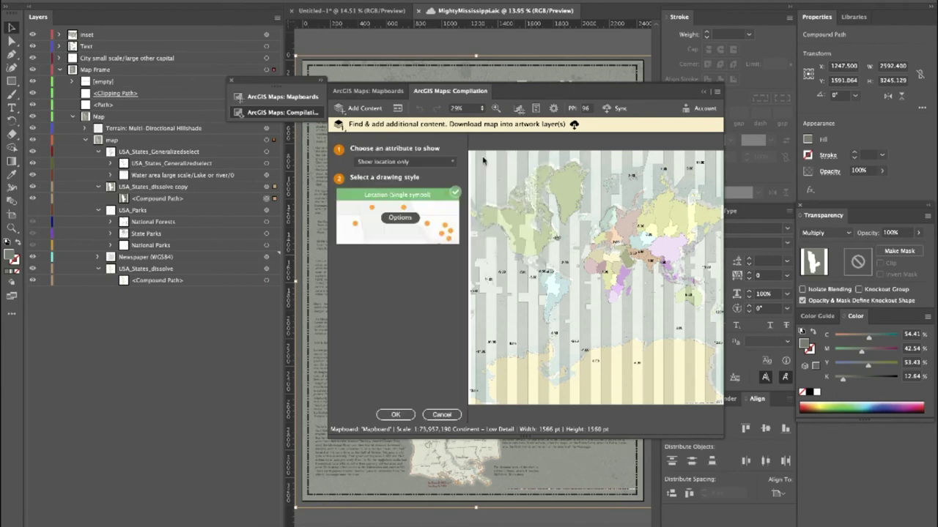
click(410, 216)
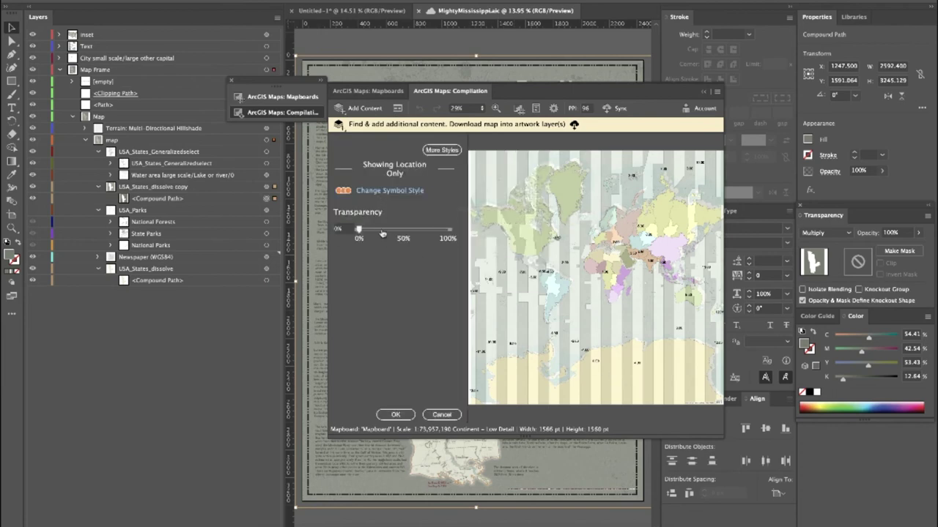
click(413, 192)
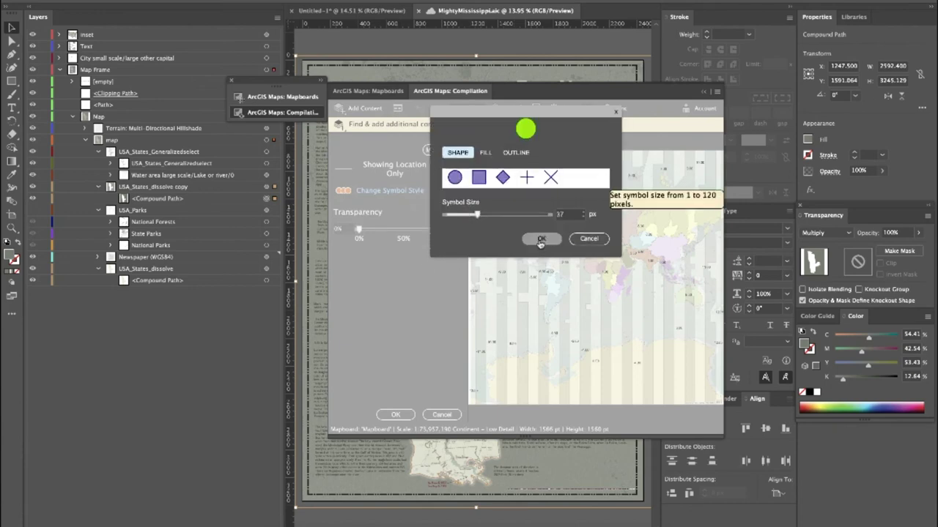
click(540, 239)
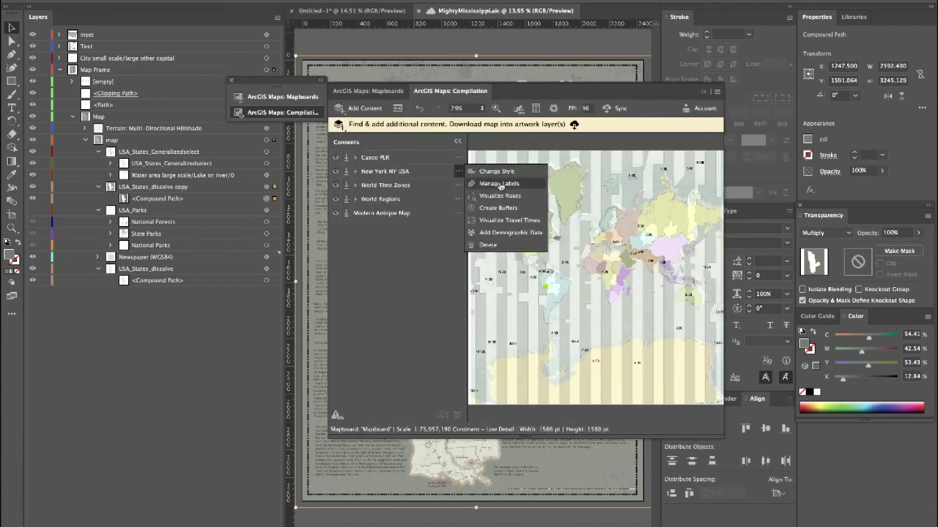
- Label the New York place with its NAME attribute at text size 10, using the upper-right alignment
click(496, 178)
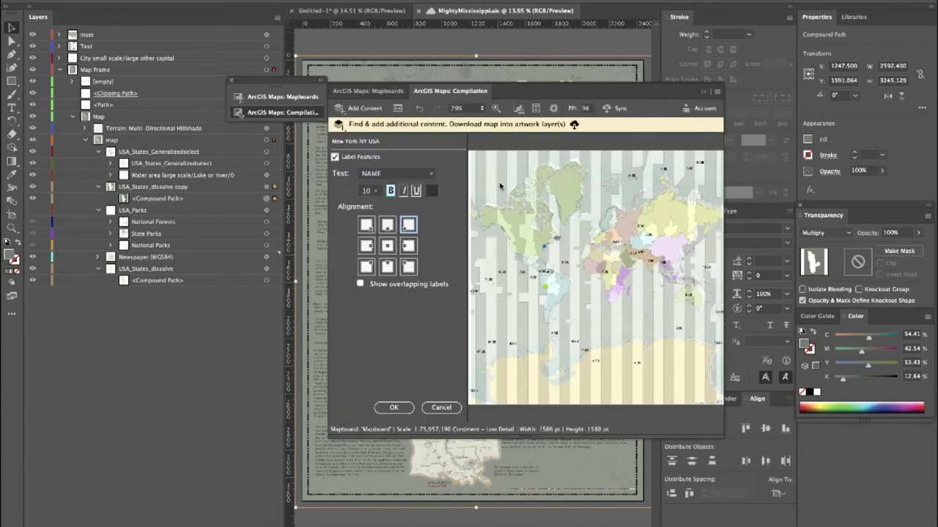
click(391, 408)
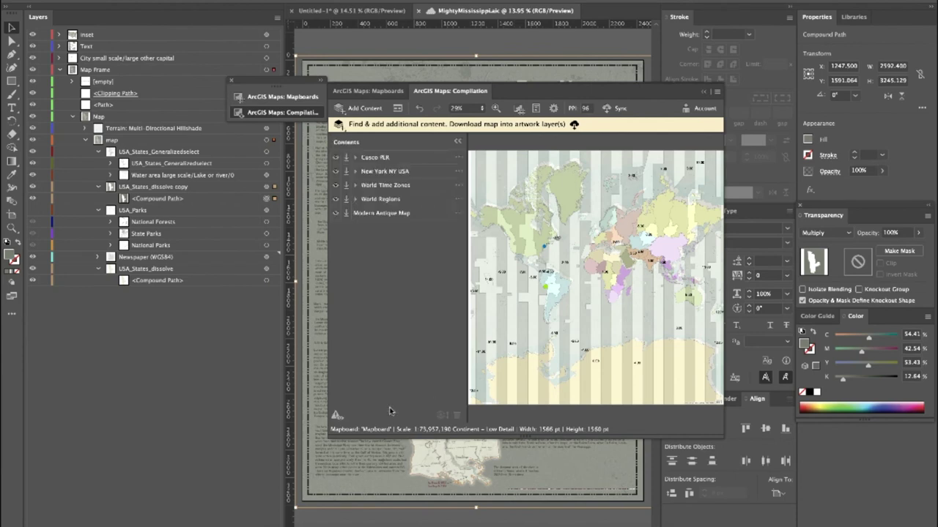
- Create a straight-line route layer from New York NY USA to Cusco PER, measured by line distance
click(458, 171)
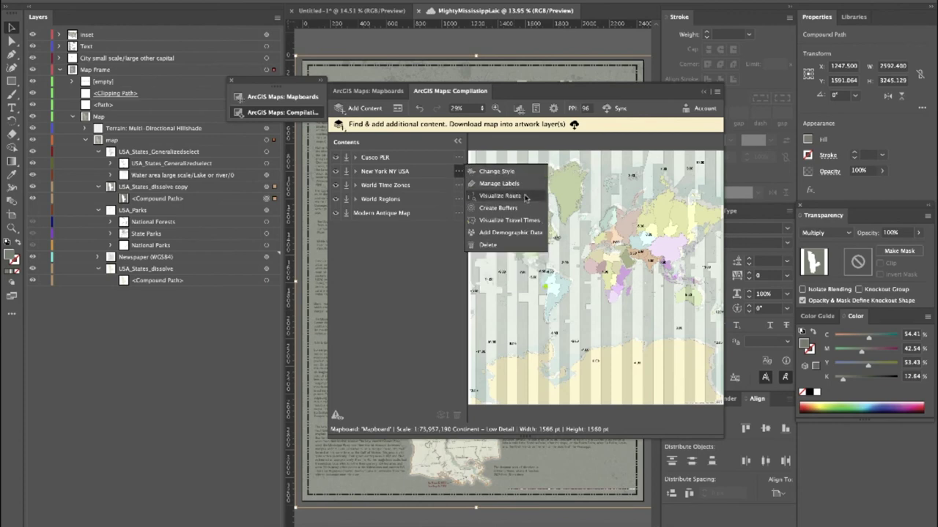
click(515, 196)
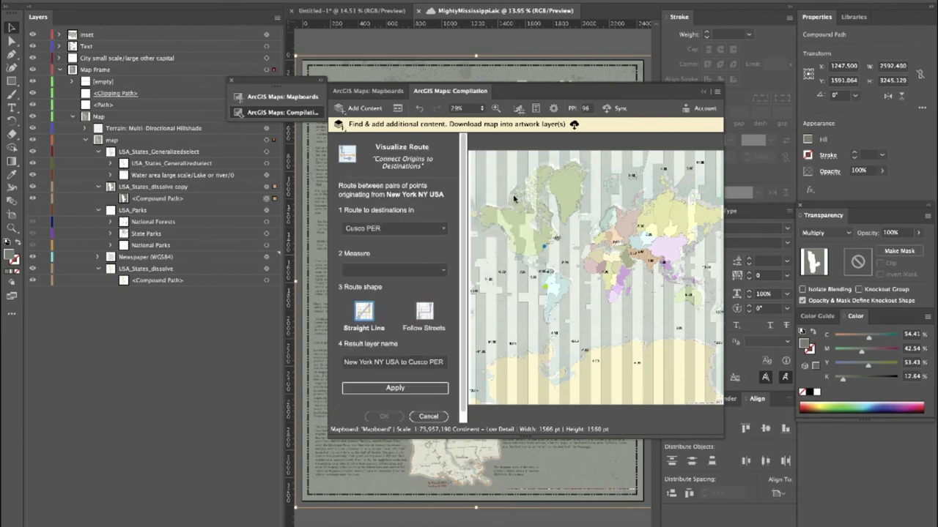
click(444, 232)
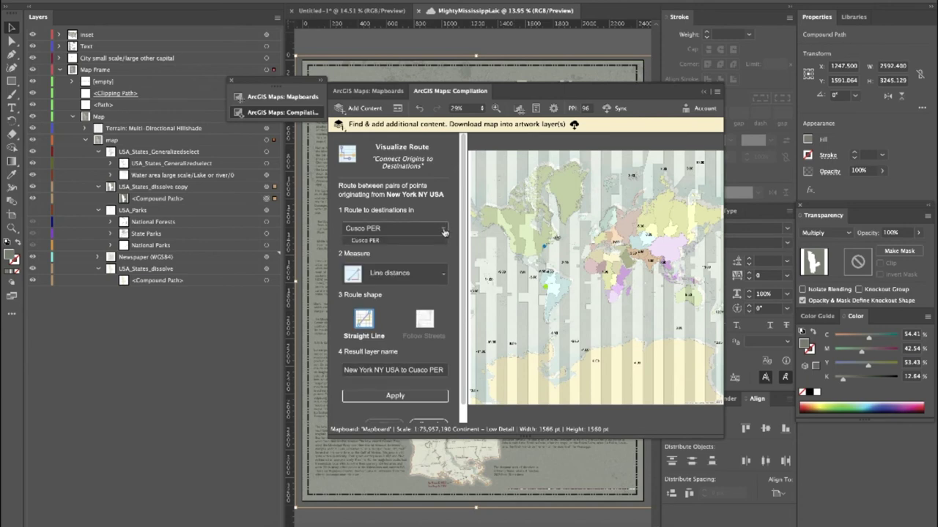
click(407, 241)
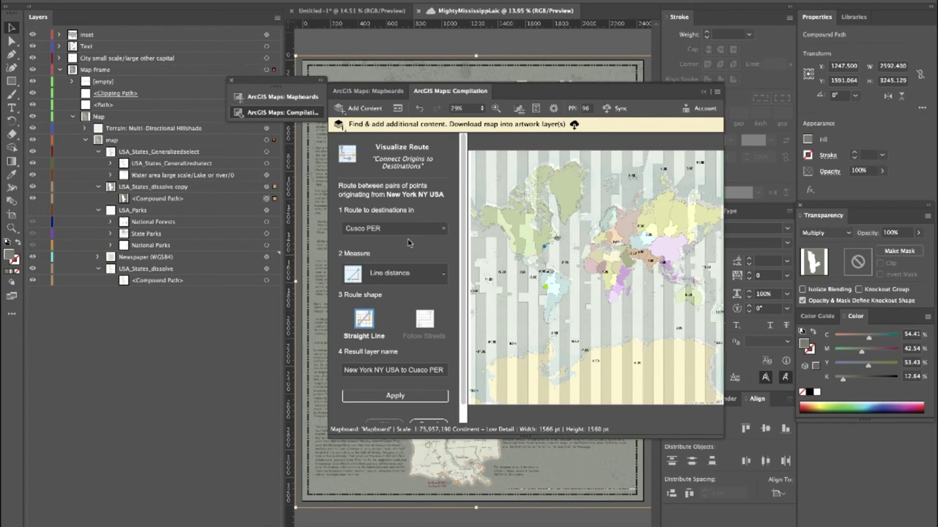
click(410, 273)
click(415, 110)
click(362, 320)
scroll(362, 315, down, 1)
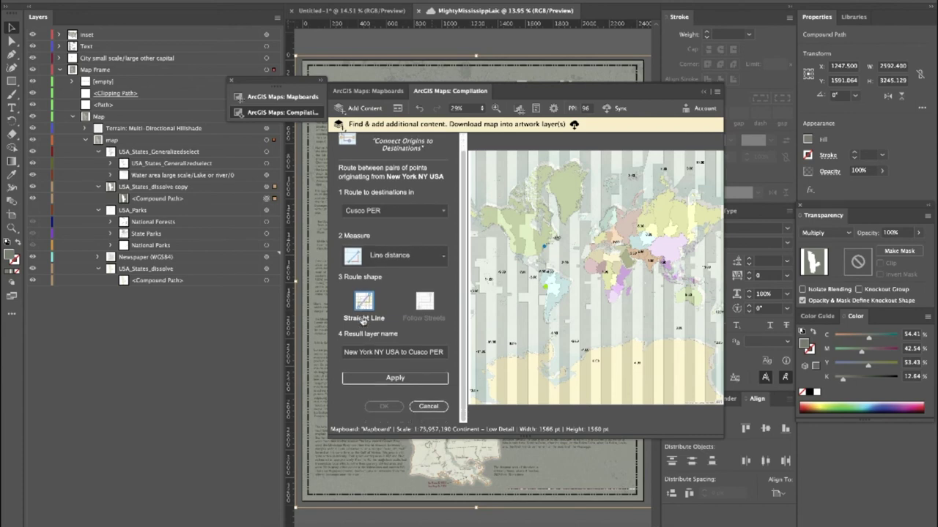
click(388, 381)
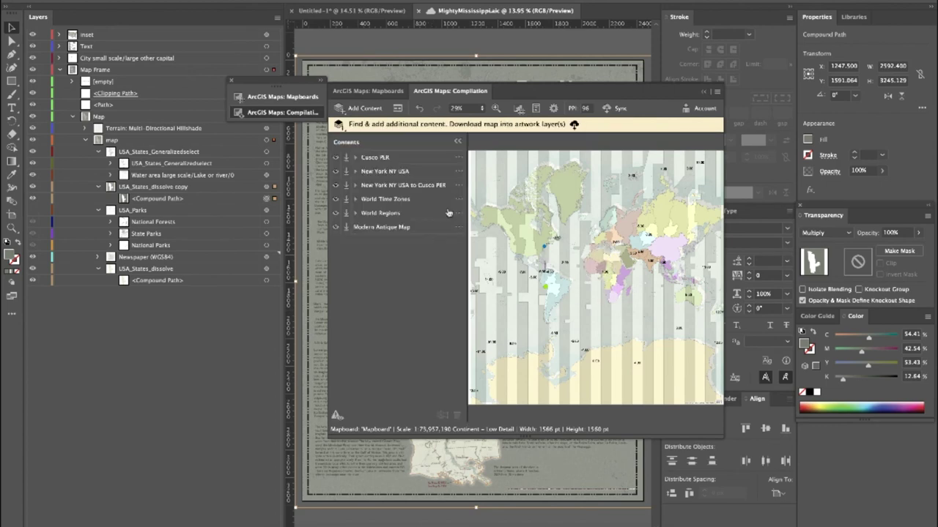
click(459, 185)
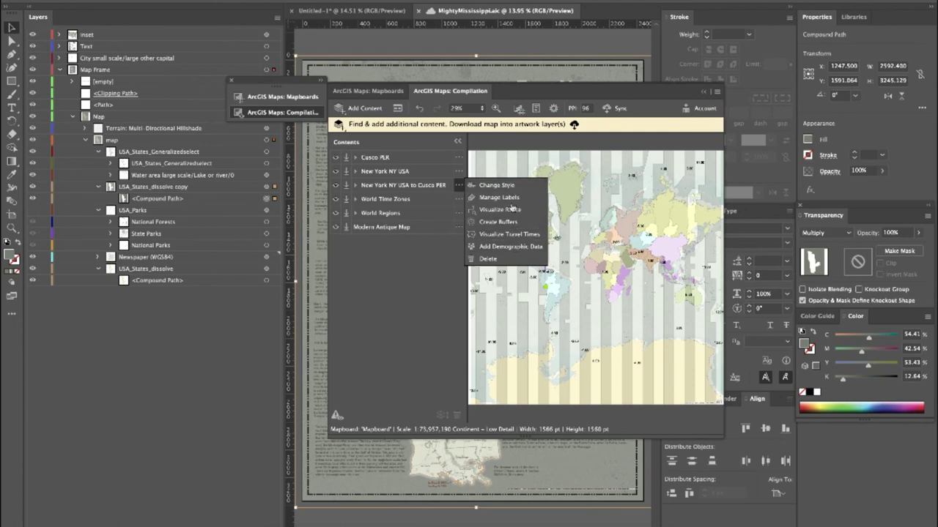
click(419, 277)
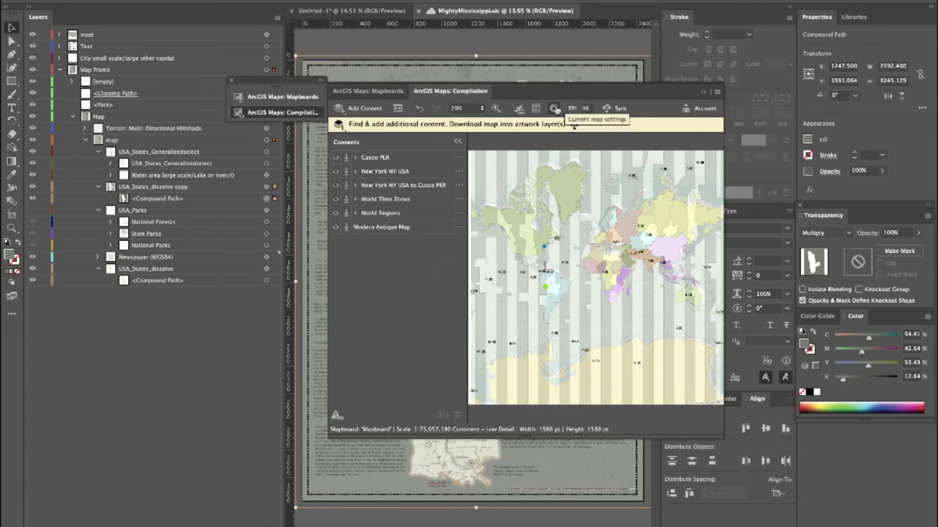
- Search the current map's projections for "equal earth" and apply Sphere Equal Earth Americas
click(557, 110)
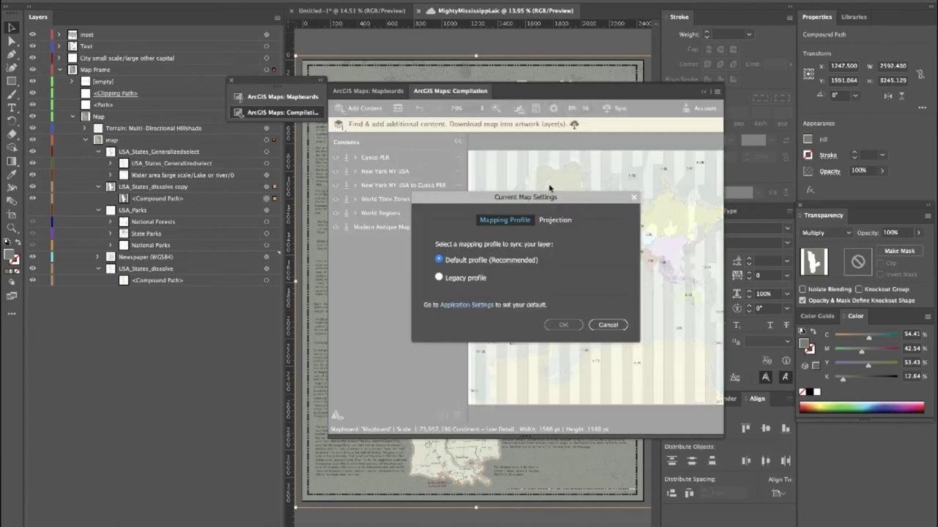
click(555, 223)
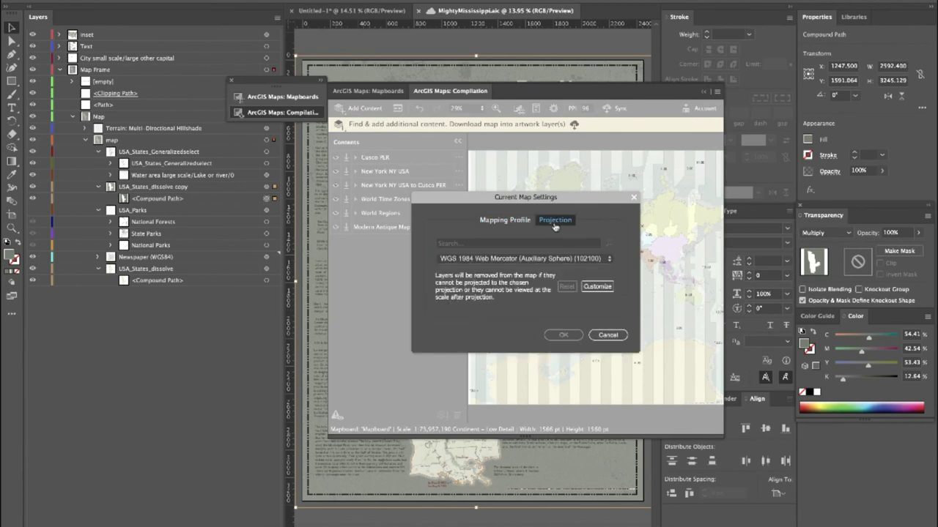
click(516, 244)
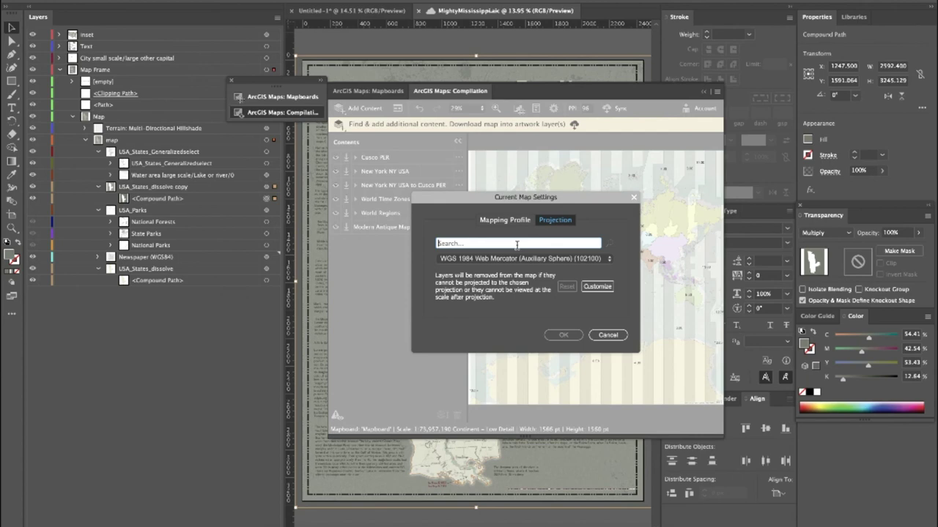
text(equa)
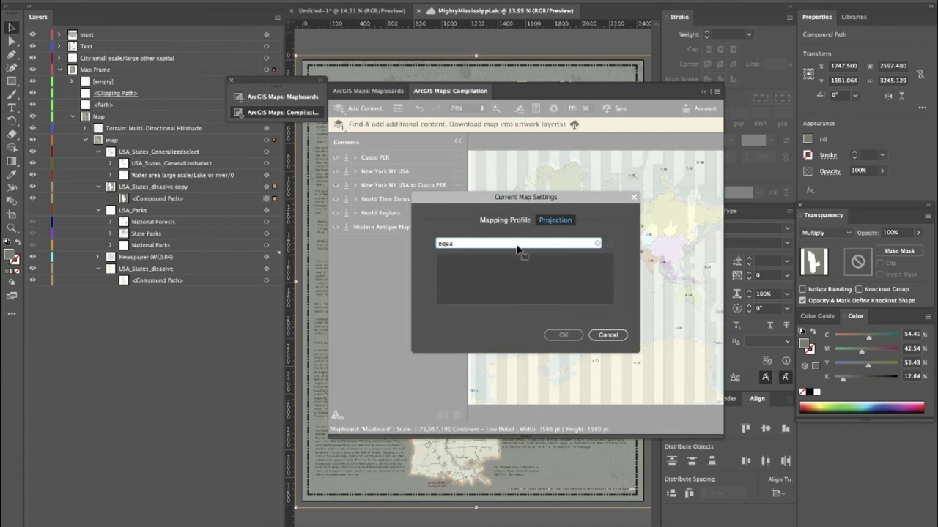
text(ll earth)
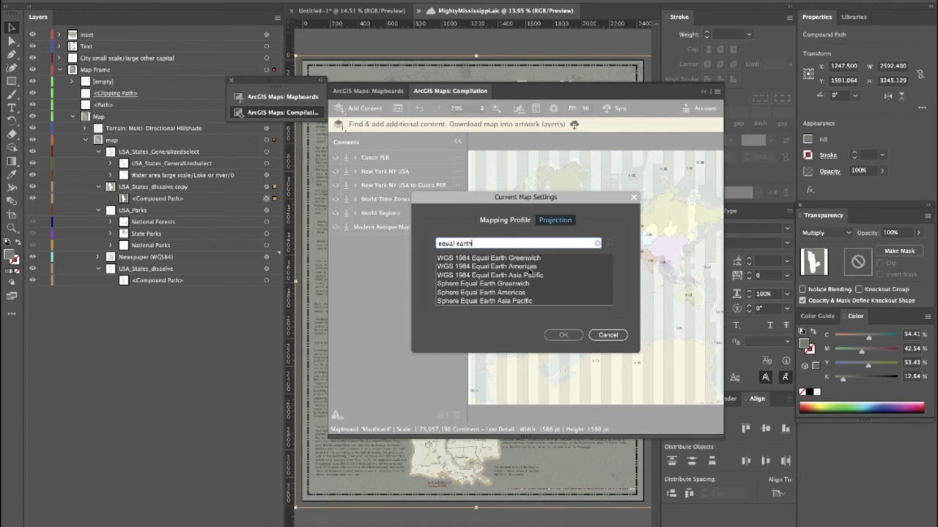
click(503, 293)
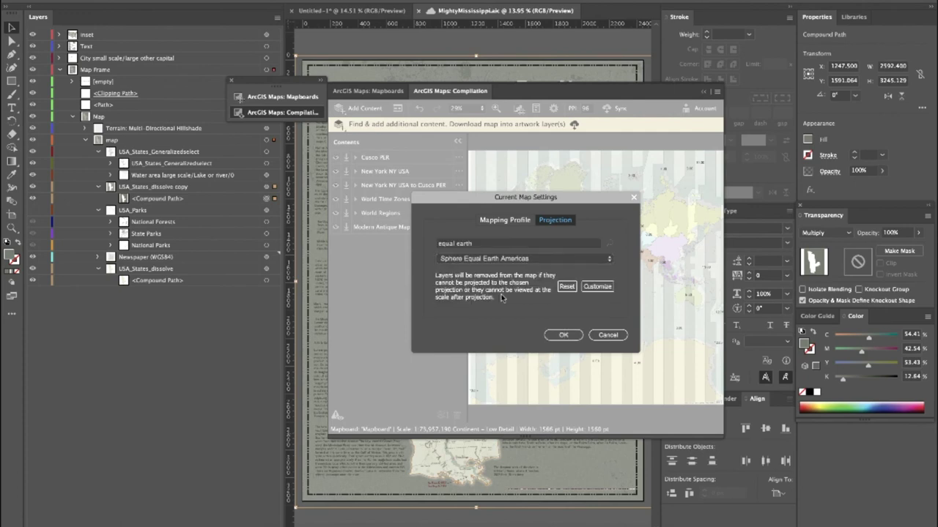
click(564, 334)
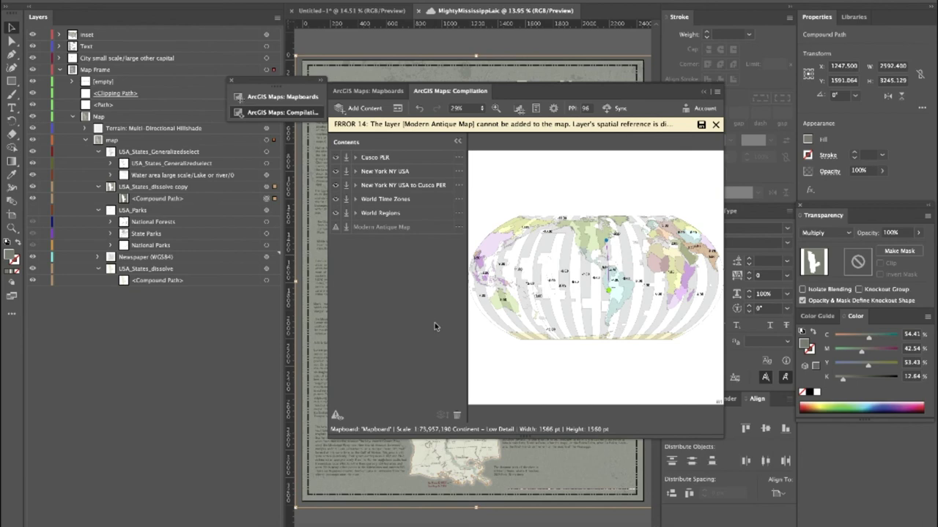
- Sync the compiled map into an Illustrator document, accepting that the map is embedded in it
click(619, 108)
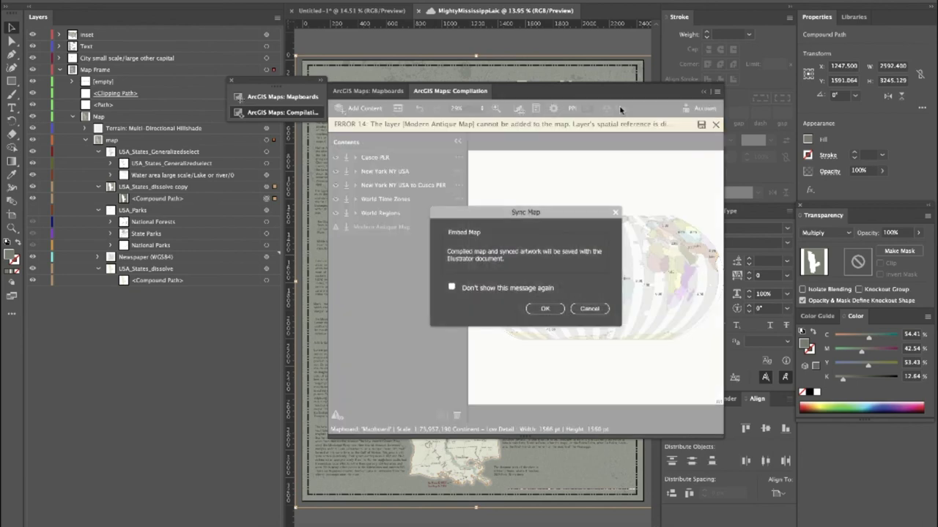
click(545, 309)
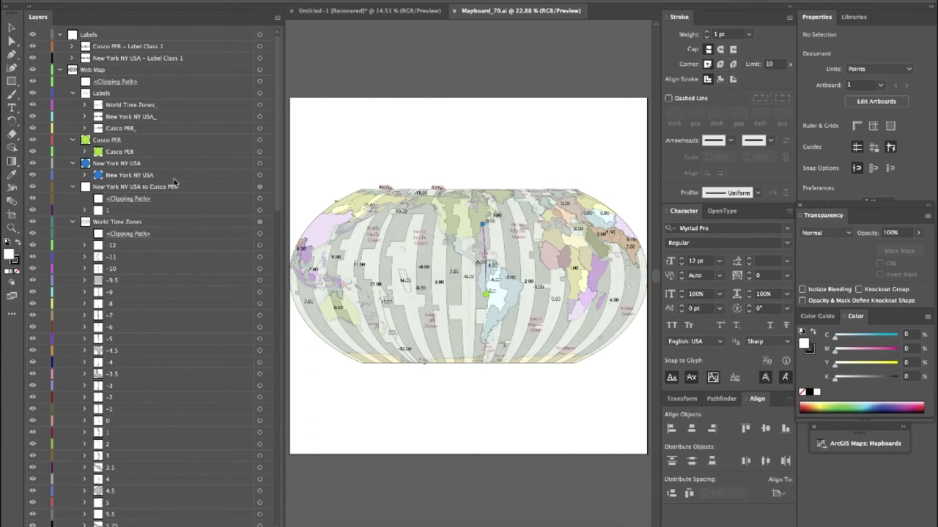
- Collapse the World Time Zones layer, look through the Modern Antique Map sublayers, and collapse that group as well
click(75, 223)
scroll(176, 181, down, 3)
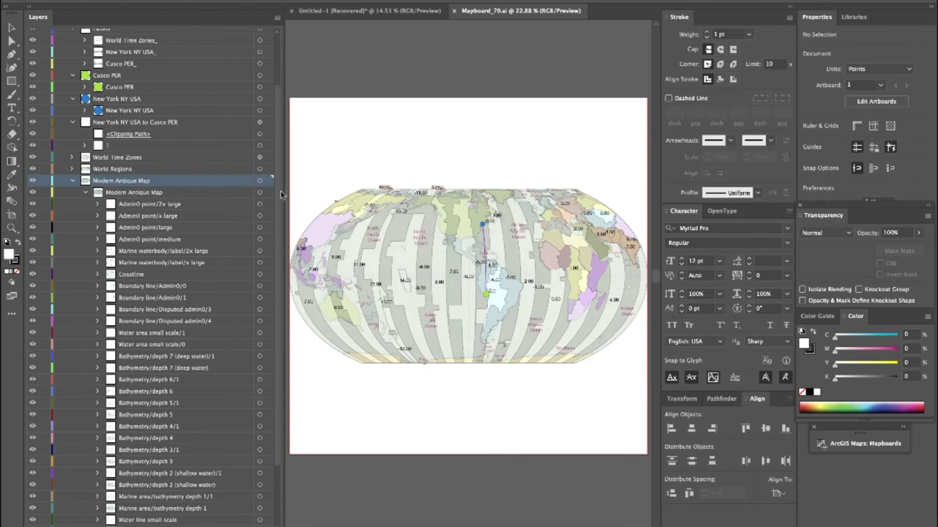
drag(281, 191, 275, 252)
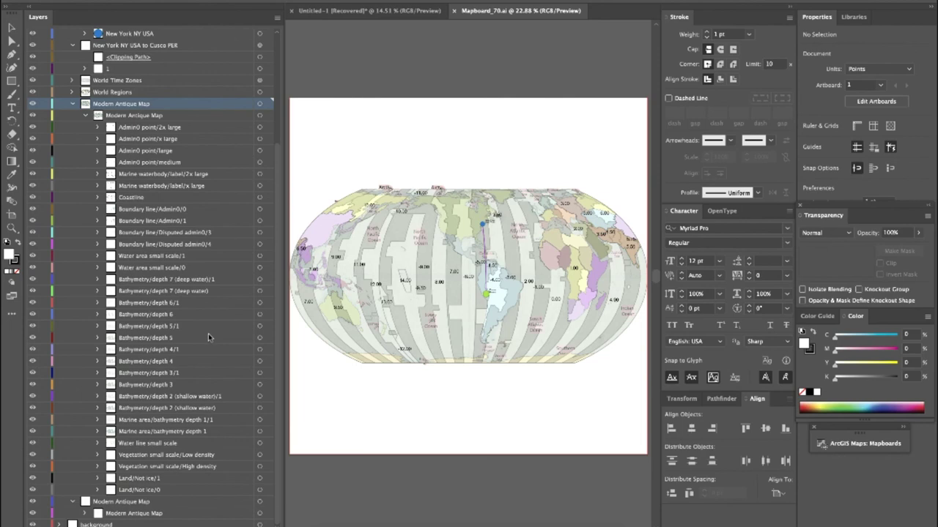
scroll(279, 304, up, 3)
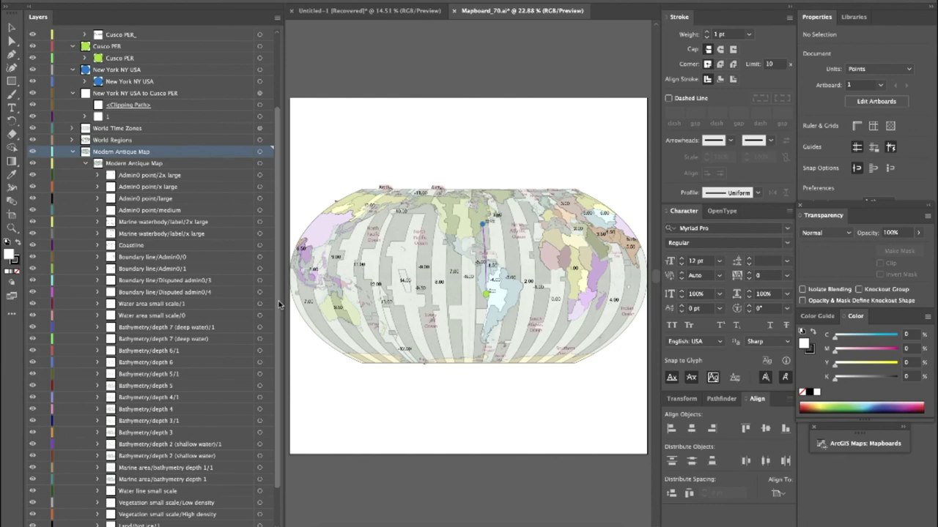
click(71, 152)
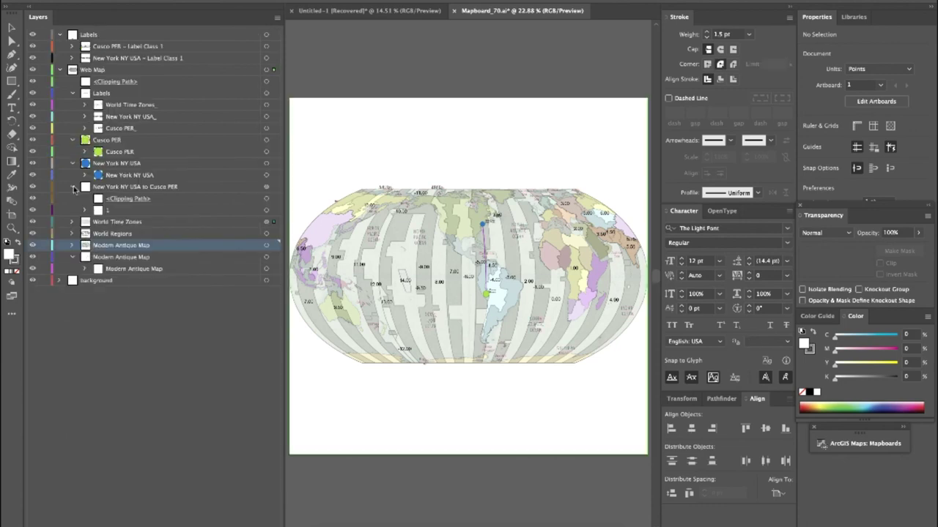
- Change the fill of the Eastern Africa region in World Regions to light green by shifting its hue, and deselect it
click(73, 234)
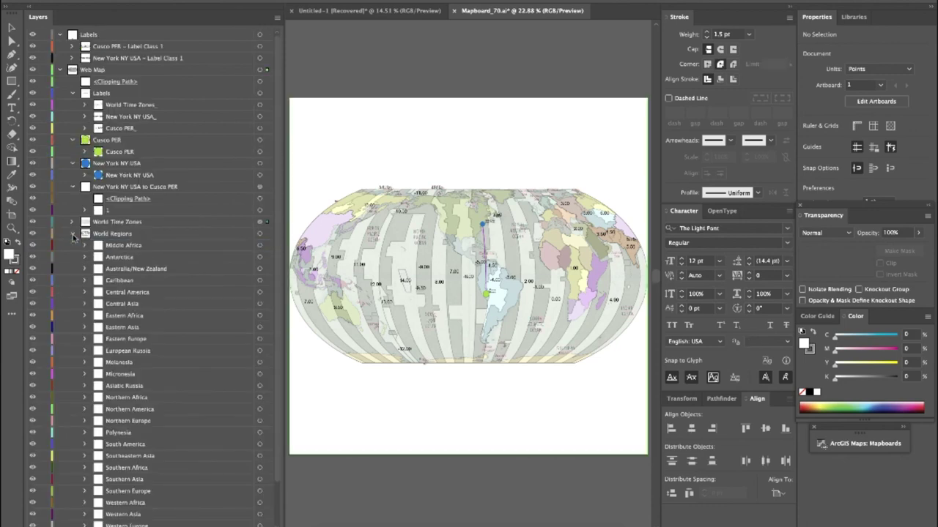
click(260, 317)
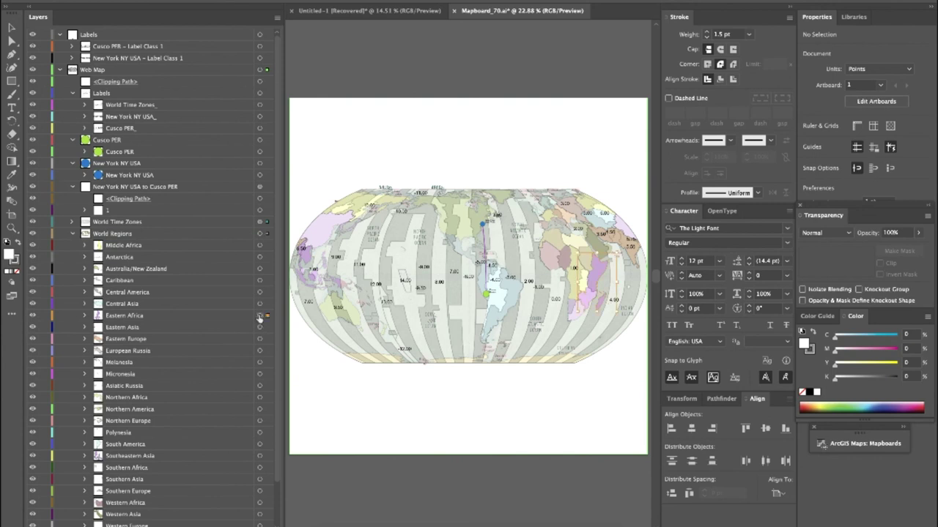
double_click(10, 254)
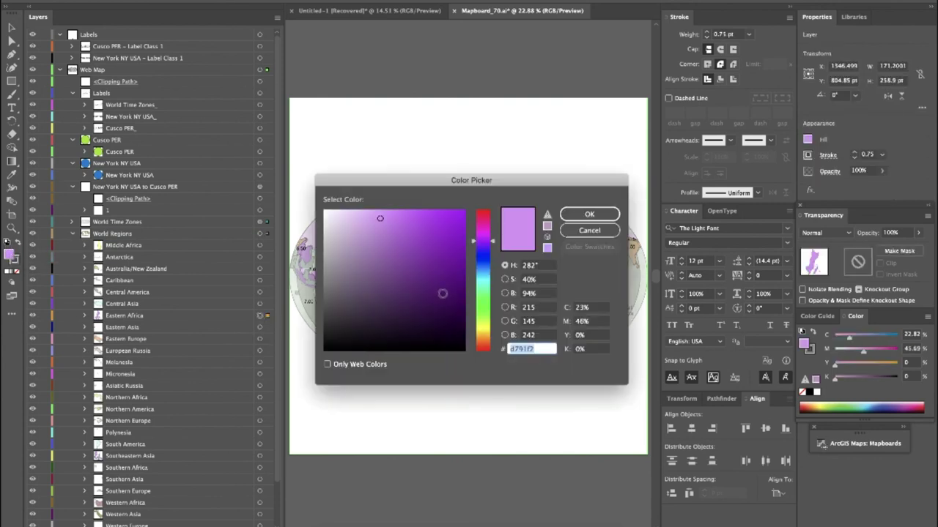
click(482, 298)
click(582, 215)
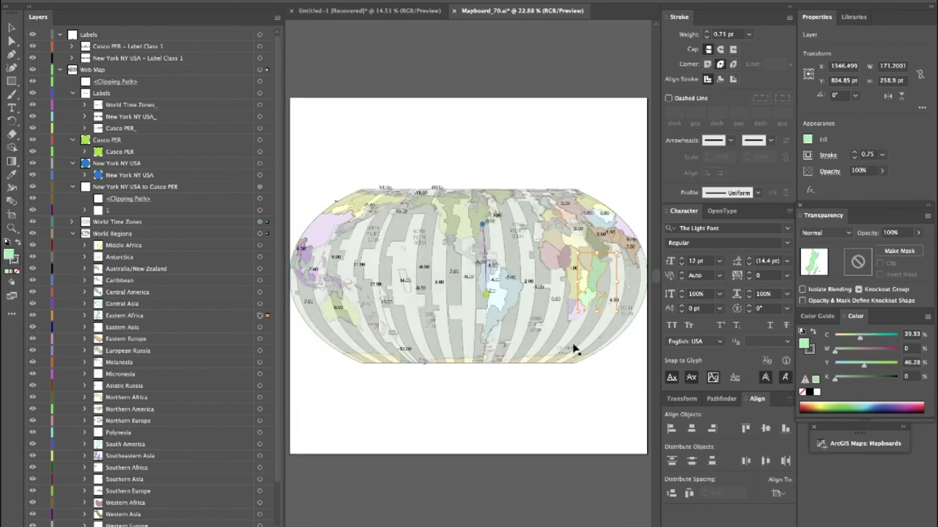
click(495, 510)
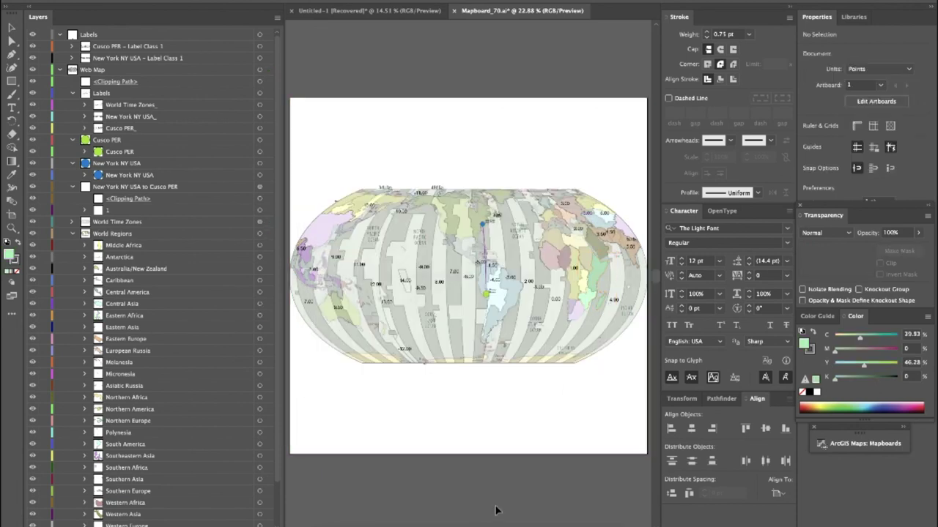